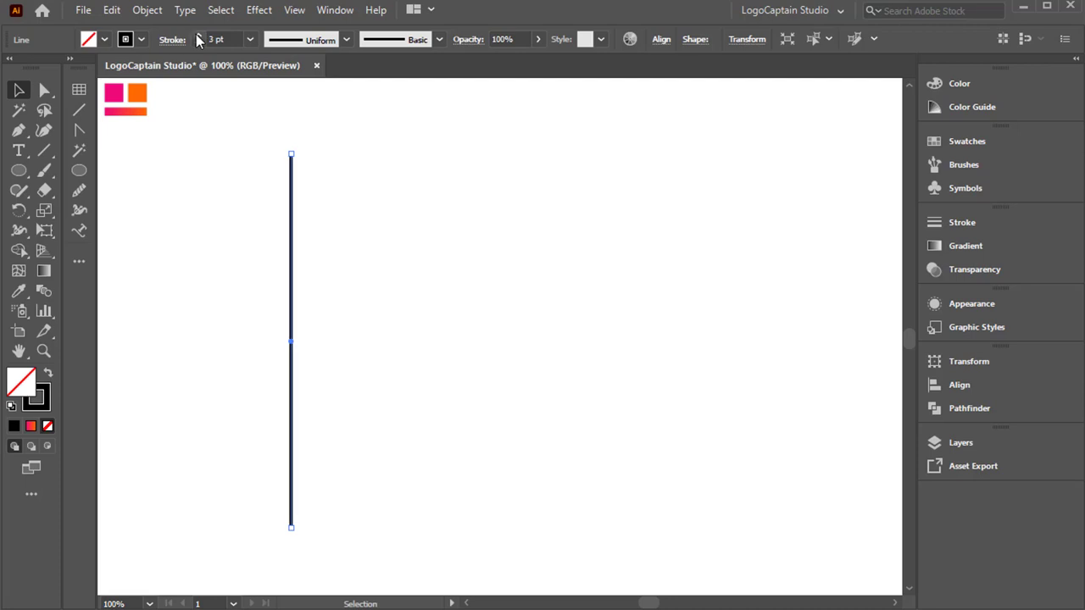
Set the vertical line's stroke to 4 pt and duplicate it rightward into a row of 20 evenly spaced lines.
{"action": "left_click", "coordinate": [197, 37]}
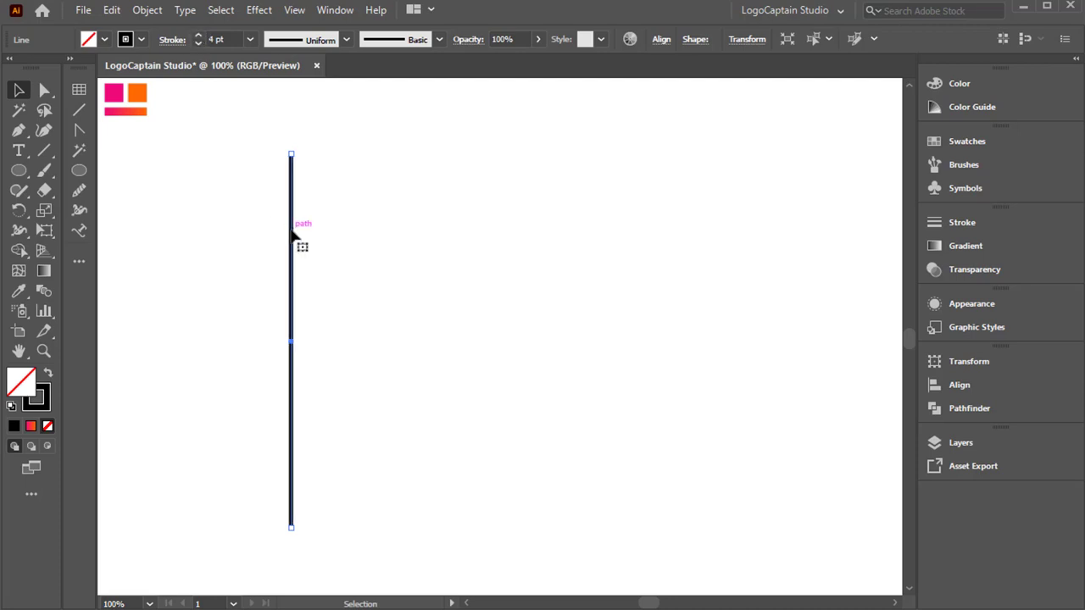
{"action": "left_click_drag", "start_coordinate": [292, 231], "coordinate": [306, 230]}
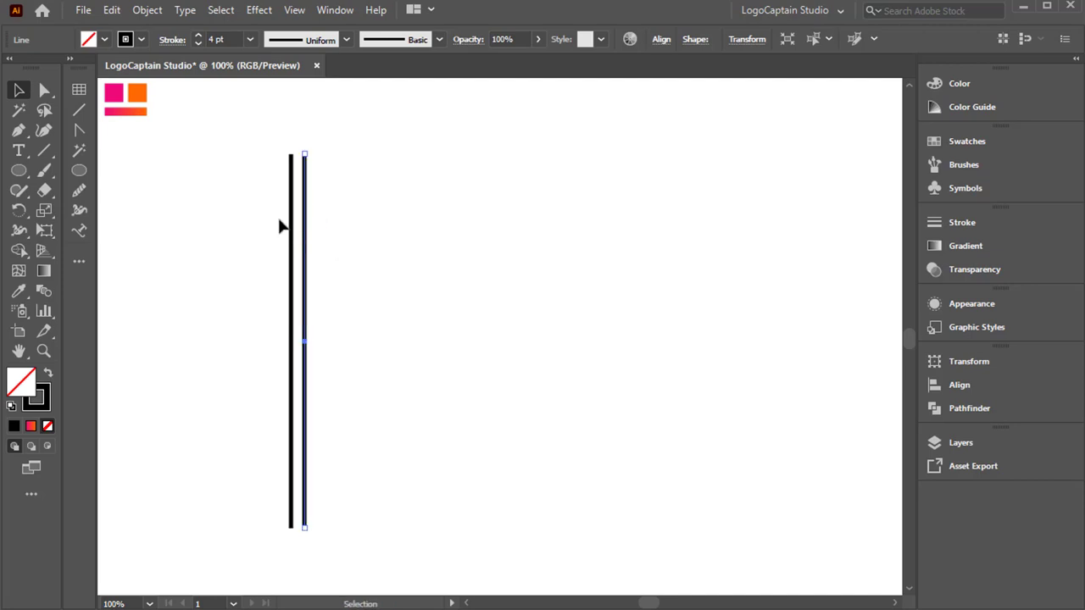
{"action": "key", "text": "a"}
{"action": "key", "text": "ctrl+d"}
{"action": "key", "text": "ctrl+d"}
{"action": "key", "text": "ctrl+d"}
{"action": "key", "text": "ctrl+d"}
{"action": "key", "text": "ctrl+d"}
{"action": "key", "text": "ctrl+d"}
{"action": "key", "text": "ctrl+d"}
{"action": "key", "text": "ctrl+d"}
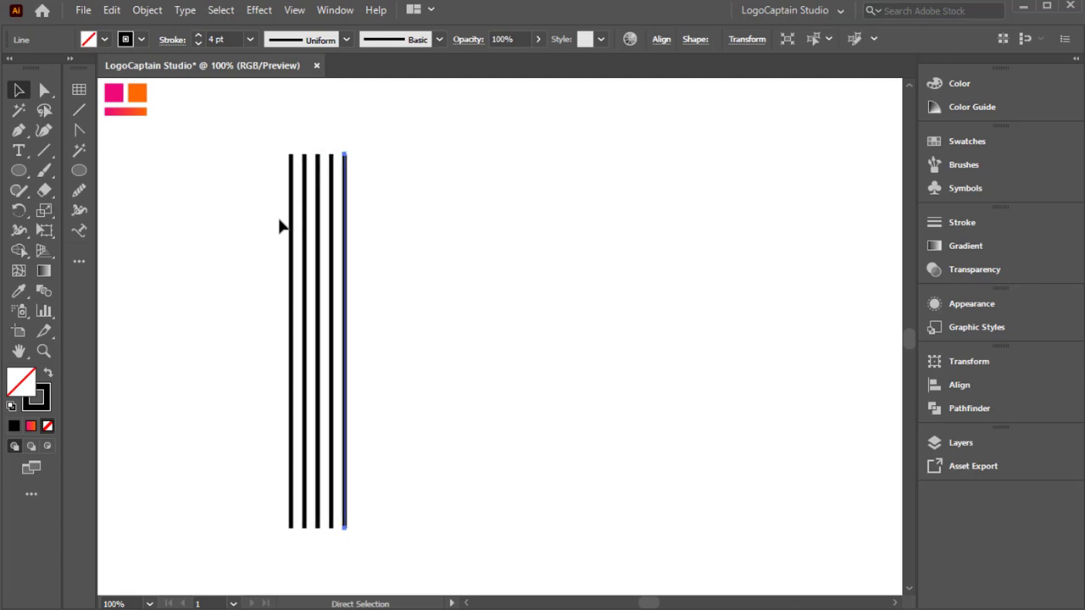
{"action": "key", "text": "ctrl+d"}
{"action": "key", "text": "ctrl+d"}
{"action": "key", "text": "ctrl+d"}
{"action": "key", "text": "ctrl+d"}
{"action": "key", "text": "ctrl+d"}
{"action": "key", "text": "ctrl+d"}
{"action": "key", "text": "ctrl+d"}
{"action": "key", "text": "ctrl+d"}
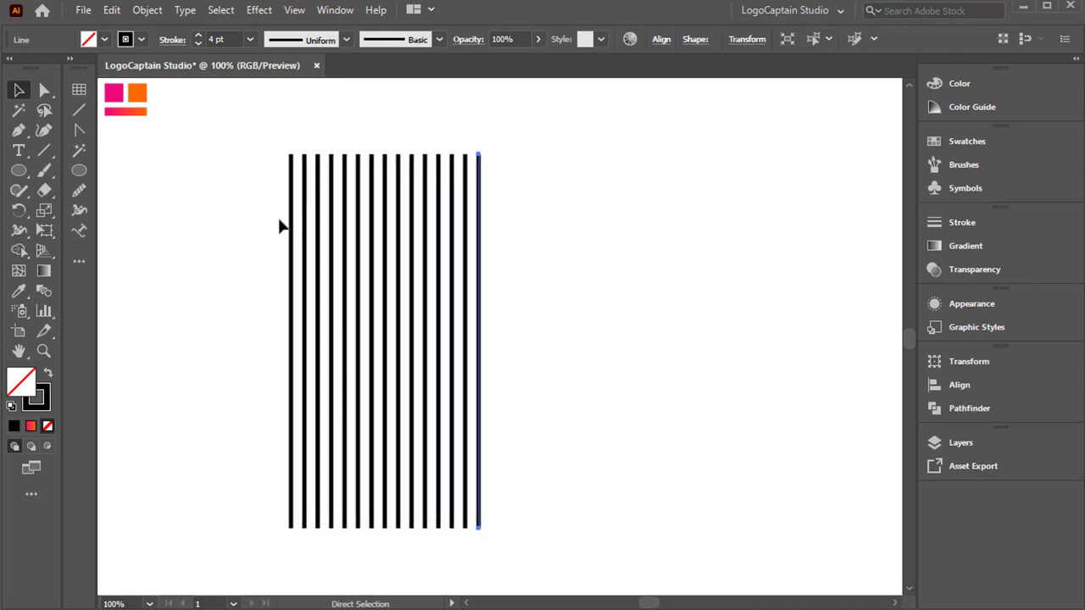
{"action": "key", "text": "ctrl+d"}
{"action": "key", "text": "ctrl+d"}
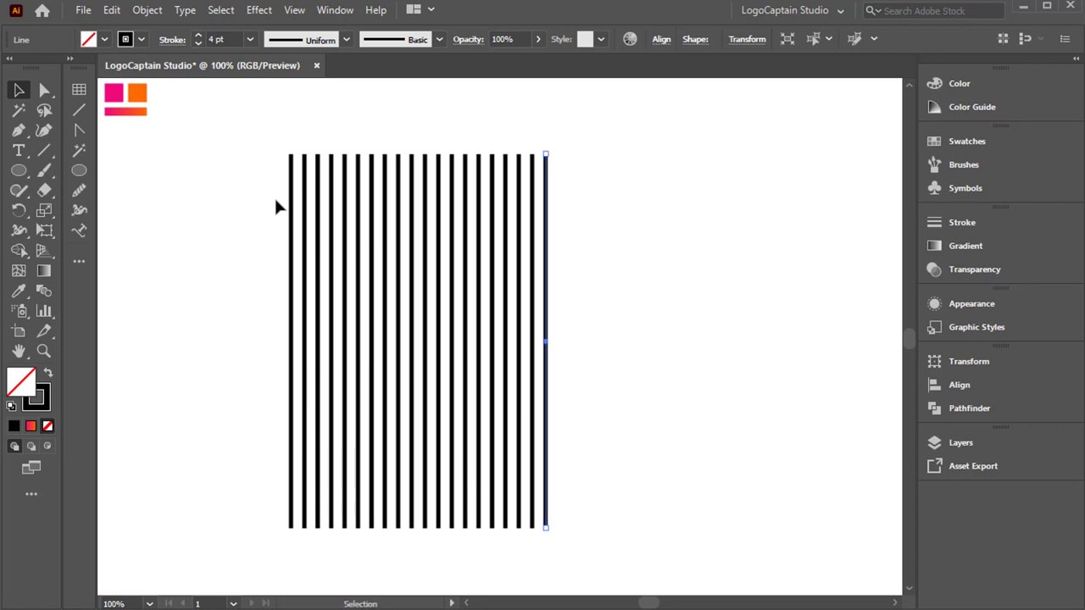
Set the stroke weight of all the vertical lines to 7 pt.
{"action": "left_click_drag", "start_coordinate": [277, 191], "coordinate": [606, 239]}
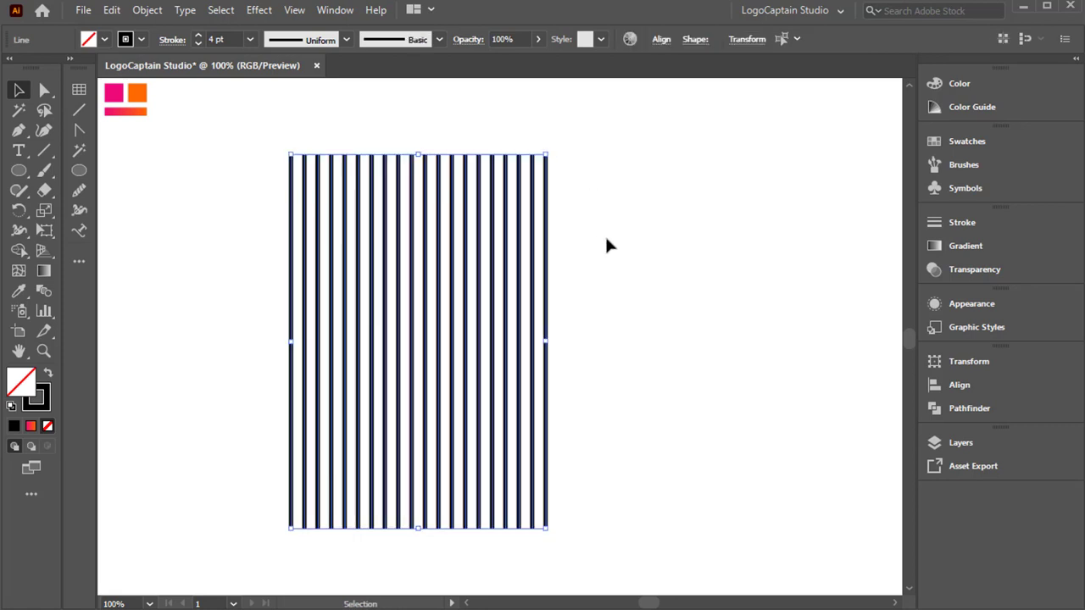
{"action": "left_click", "coordinate": [197, 37]}
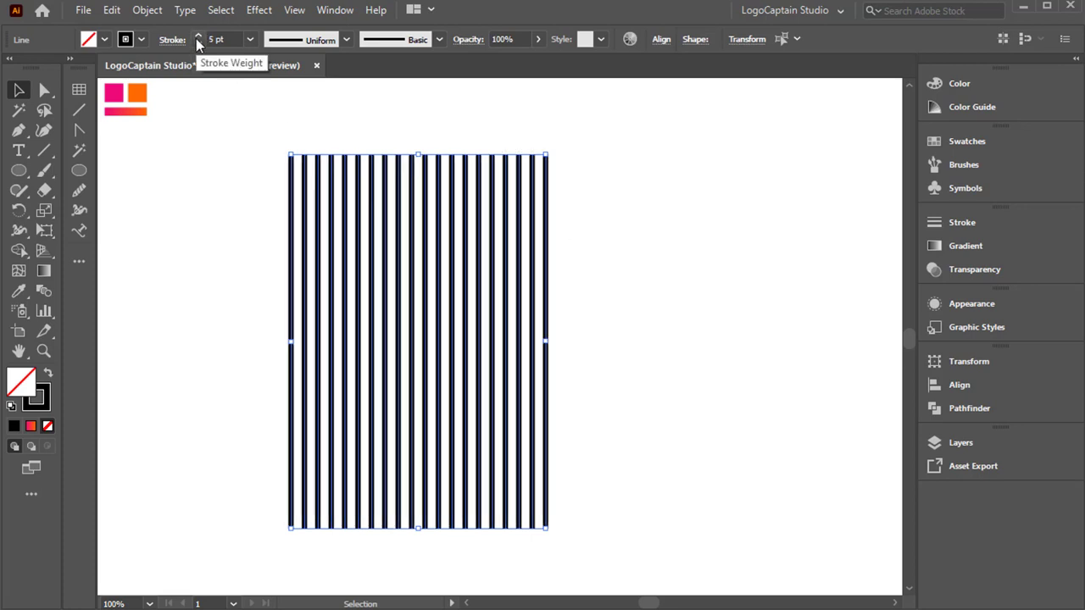
{"action": "left_click", "coordinate": [196, 38]}
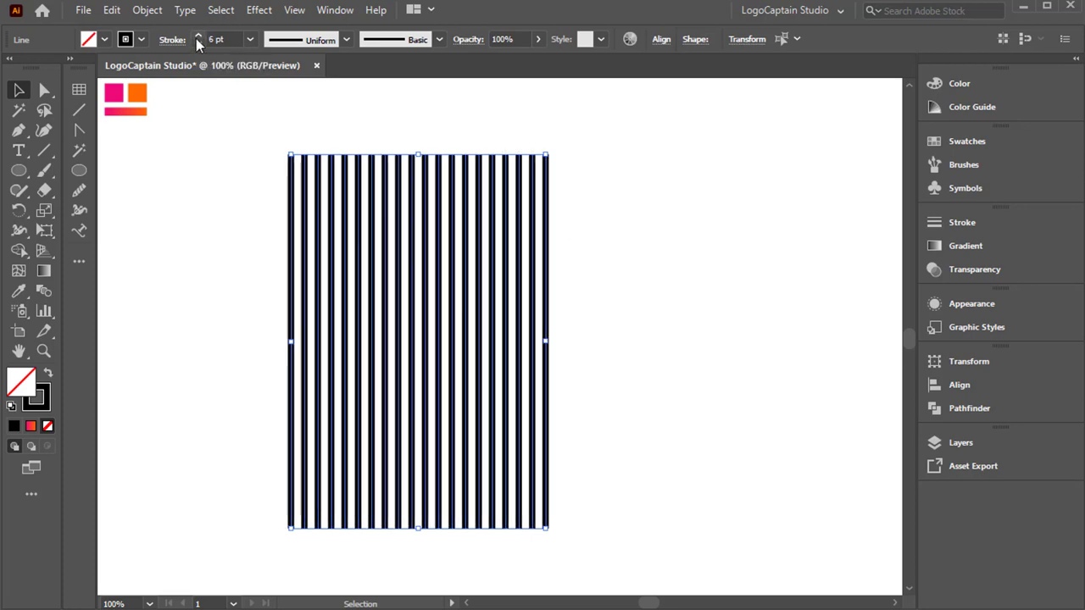
{"action": "left_click", "coordinate": [197, 37]}
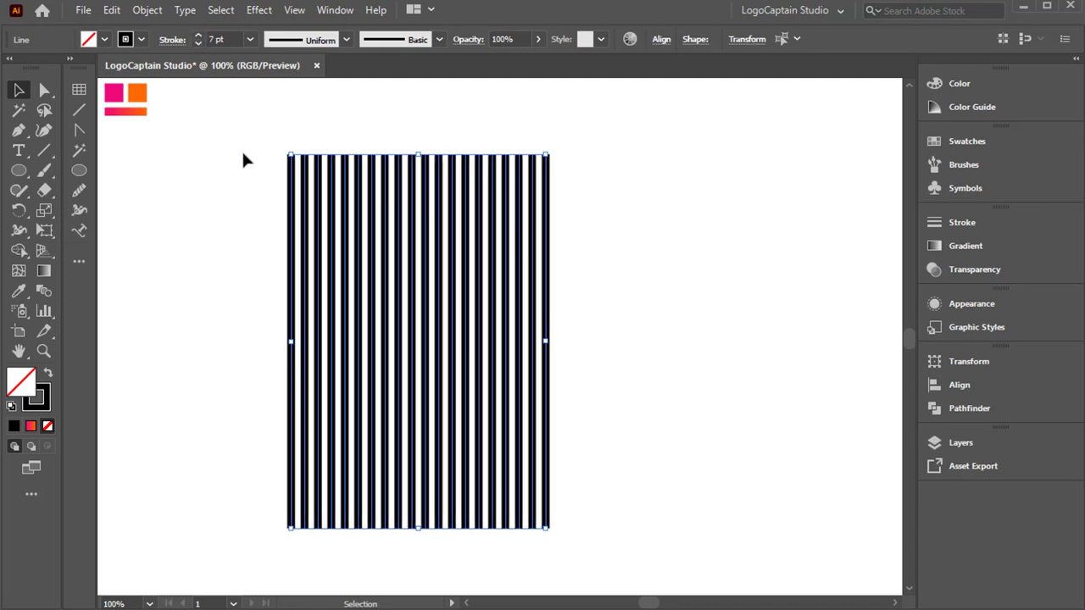
Group all the vertical lines into one object.
{"action": "right_click", "coordinate": [262, 214]}
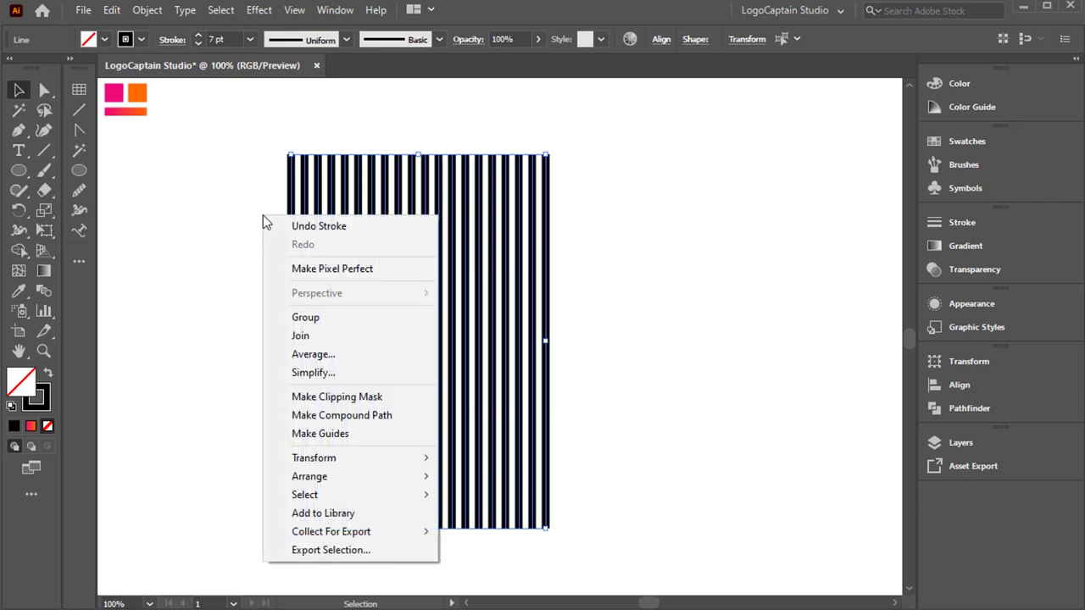
{"action": "left_click", "coordinate": [314, 321]}
{"action": "left_click", "coordinate": [260, 277]}
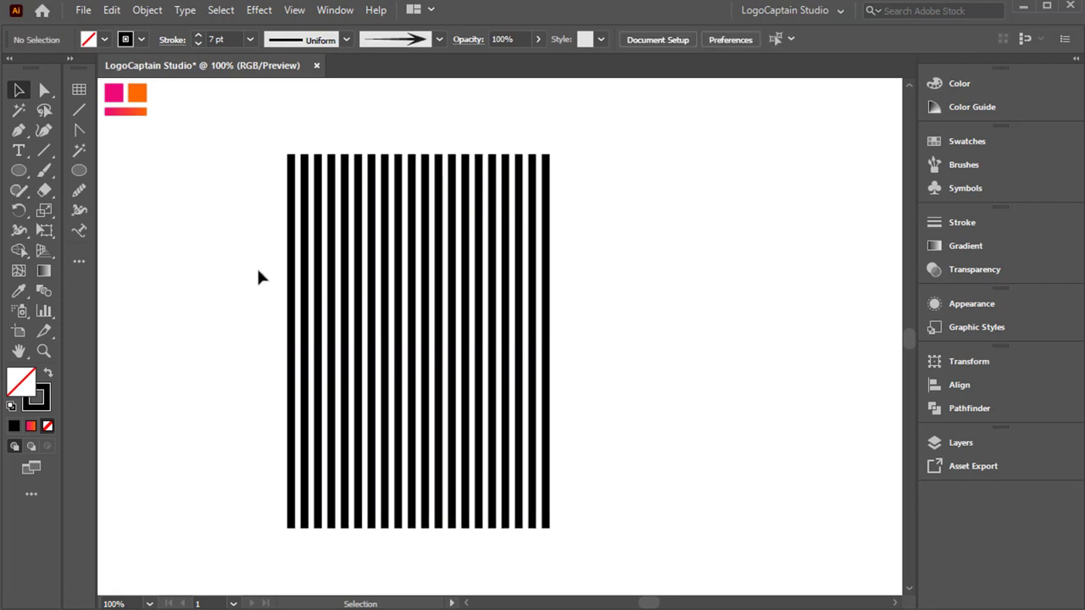
Add the letter "x" in Poppins Bold beside the stripes and convert it to outlines.
{"action": "left_click", "coordinate": [21, 151]}
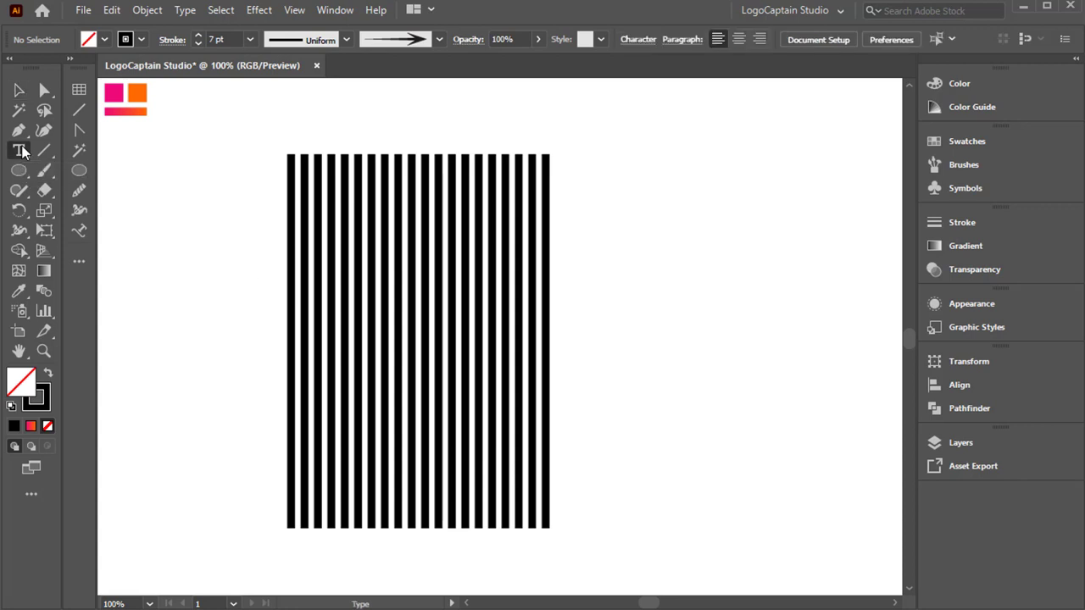
{"action": "left_click", "coordinate": [591, 283]}
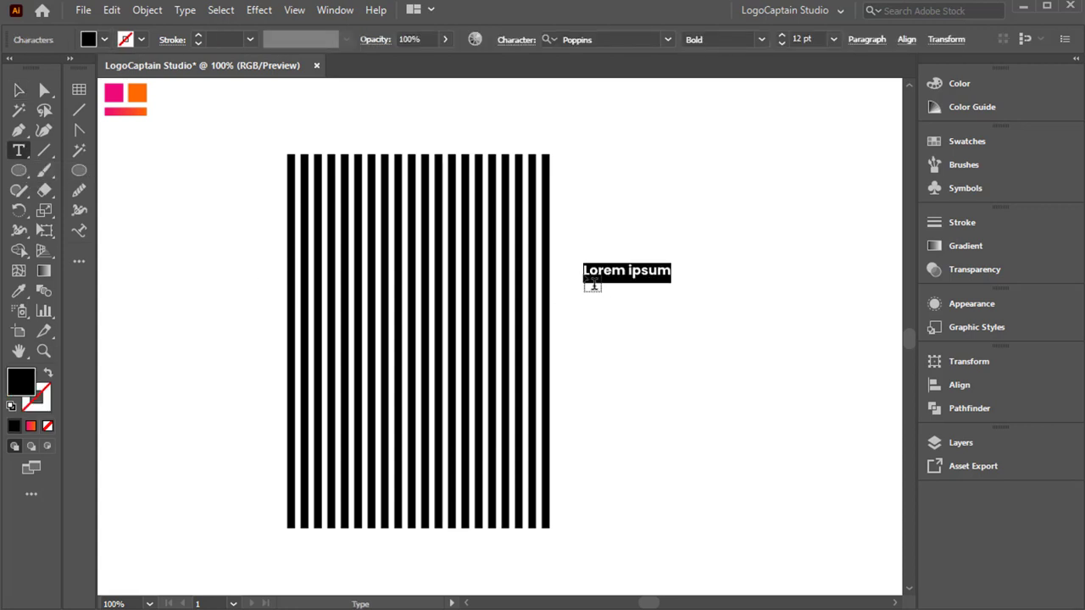
{"action": "key", "text": "BackSpace"}
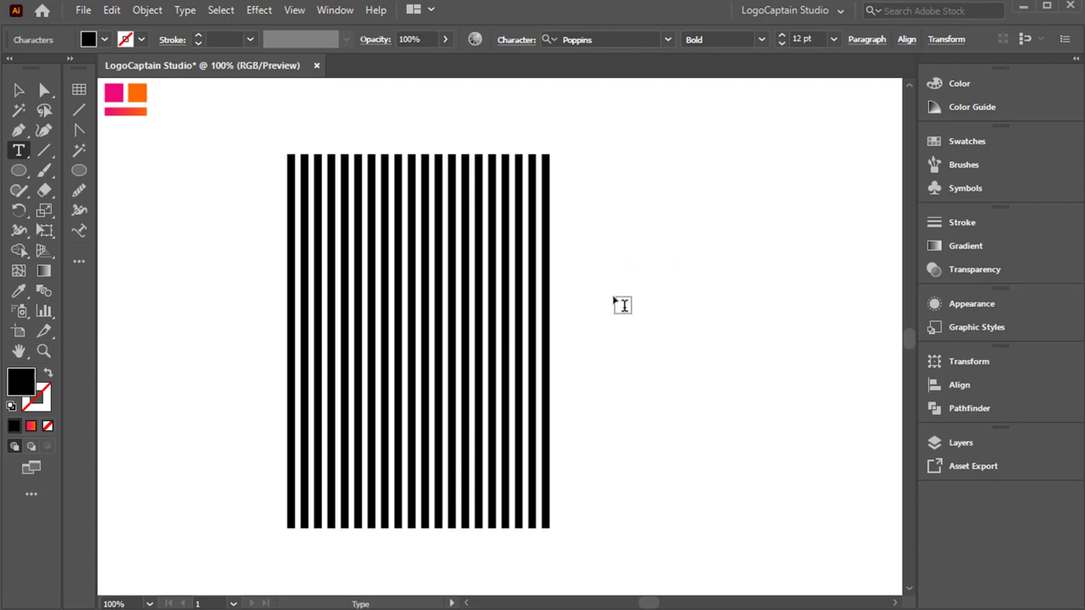
{"action": "type", "text": "x"}
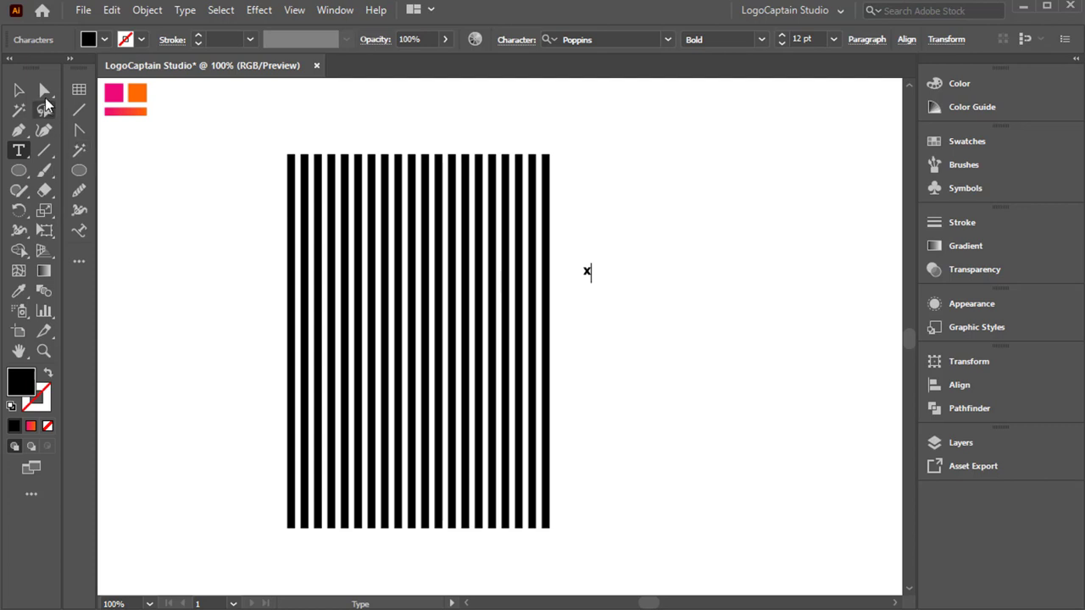
{"action": "left_click", "coordinate": [18, 90]}
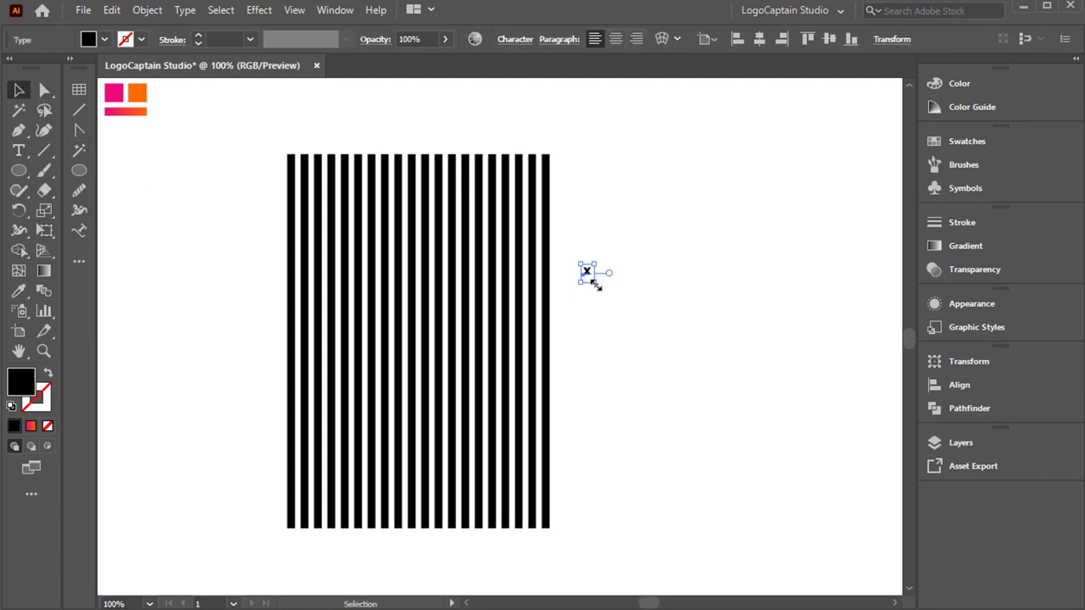
{"action": "right_click", "coordinate": [585, 215]}
{"action": "left_click", "coordinate": [640, 353]}
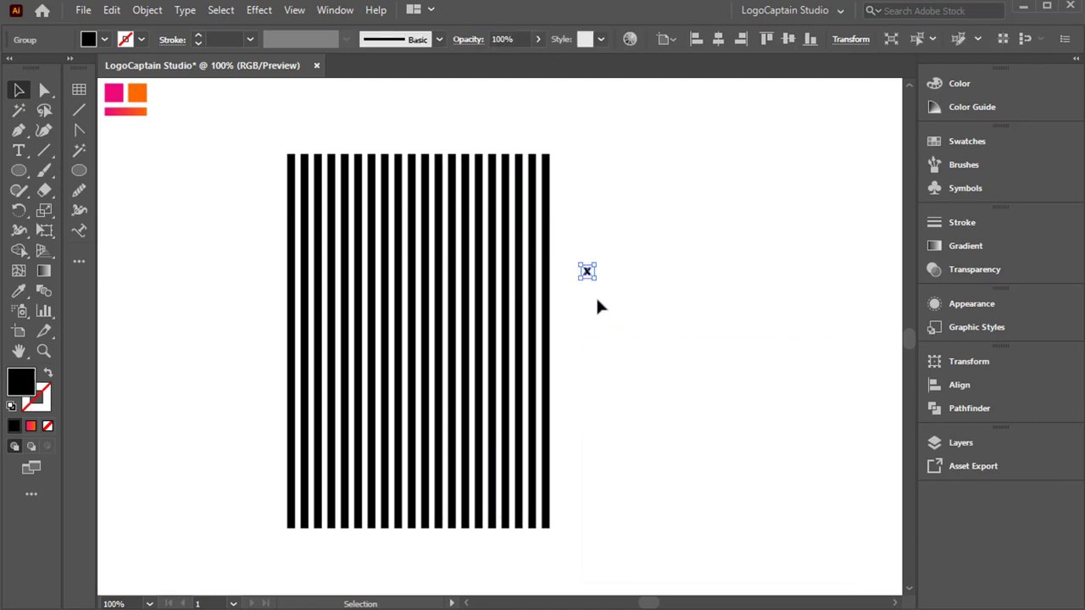
Enlarge the outlined x proportionally to about half the width of the stripe group.
{"action": "left_click_drag", "start_coordinate": [589, 273], "coordinate": [855, 505]}
{"action": "left_click", "coordinate": [644, 494]}
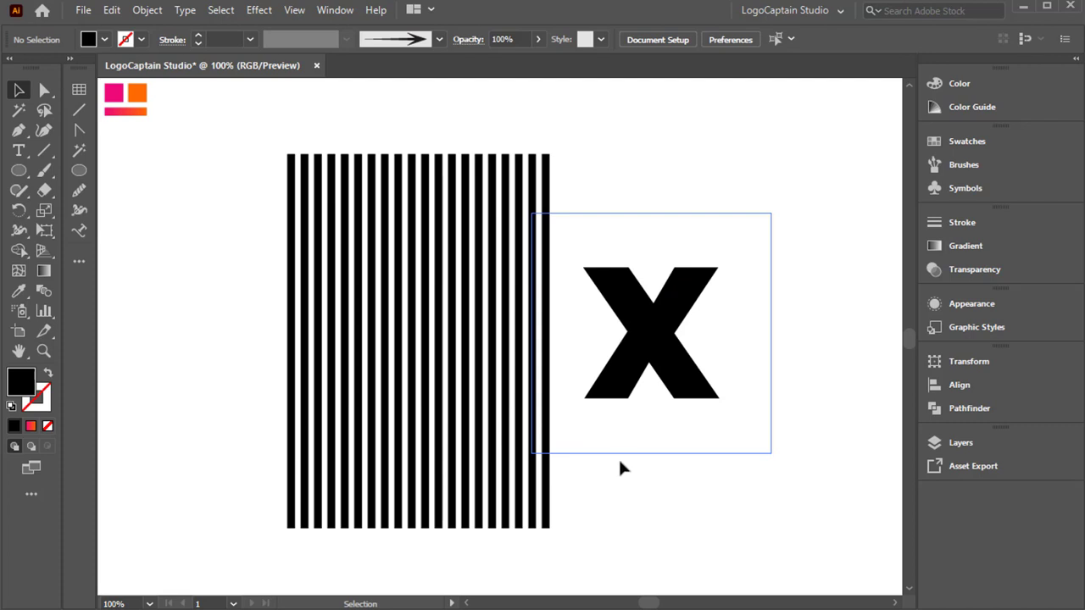
{"action": "left_click", "coordinate": [616, 397]}
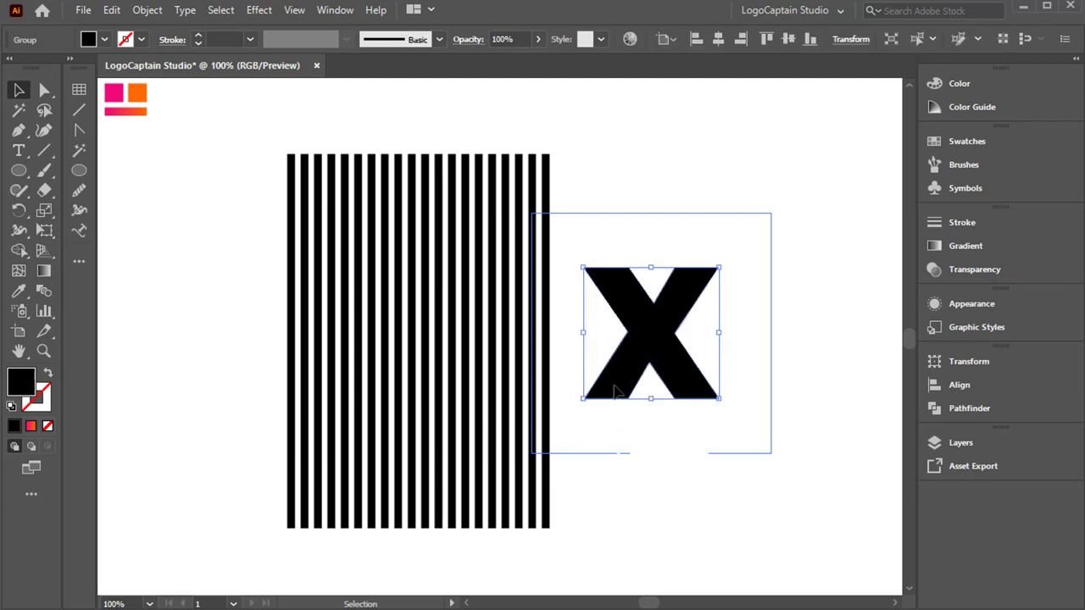
{"action": "left_click", "coordinate": [602, 438]}
Expand the fill and stroke of the stripe group and rotate it 90° so the stripes run horizontally.
{"action": "left_click", "coordinate": [535, 430]}
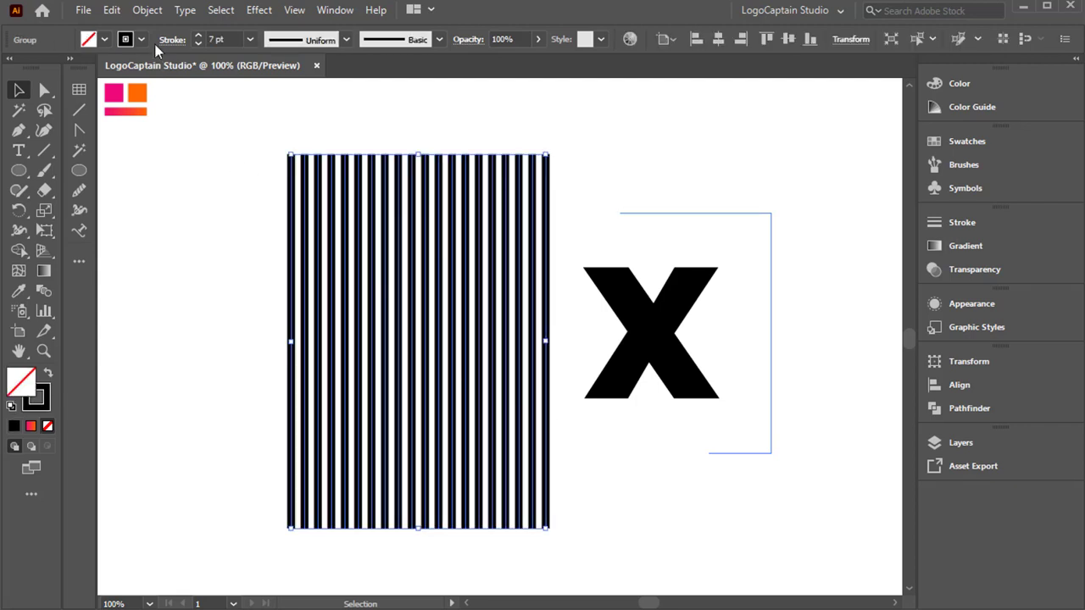
{"action": "left_click", "coordinate": [143, 18]}
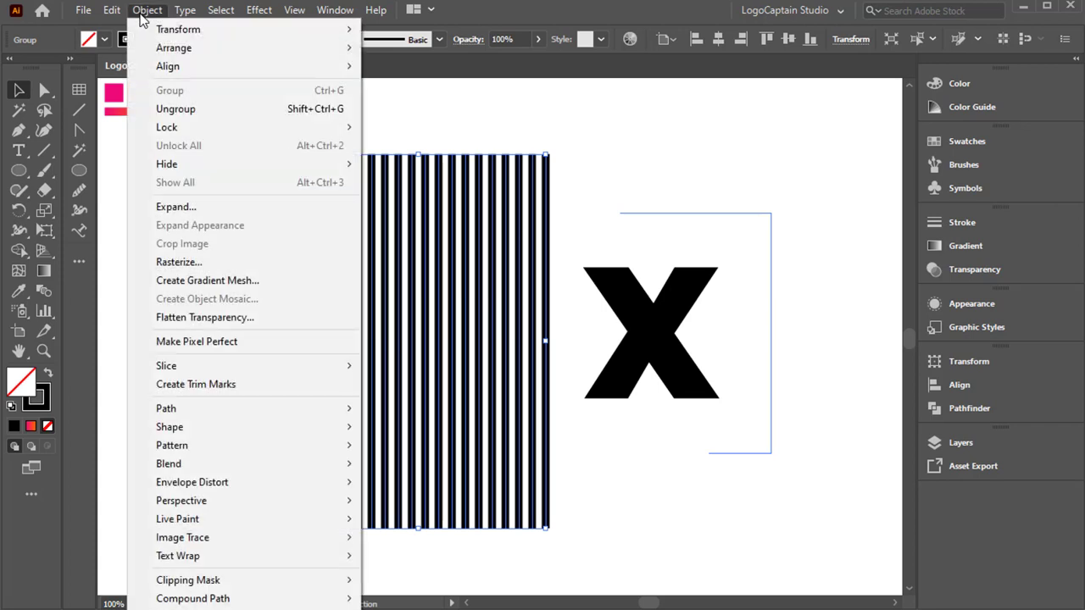
{"action": "left_click", "coordinate": [184, 208]}
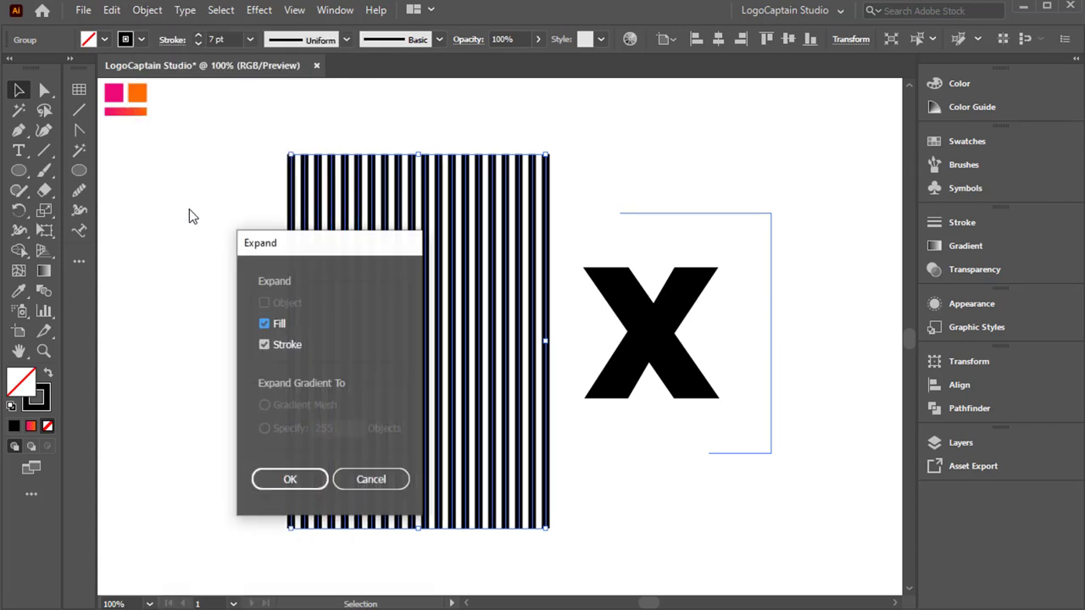
{"action": "left_click", "coordinate": [299, 479]}
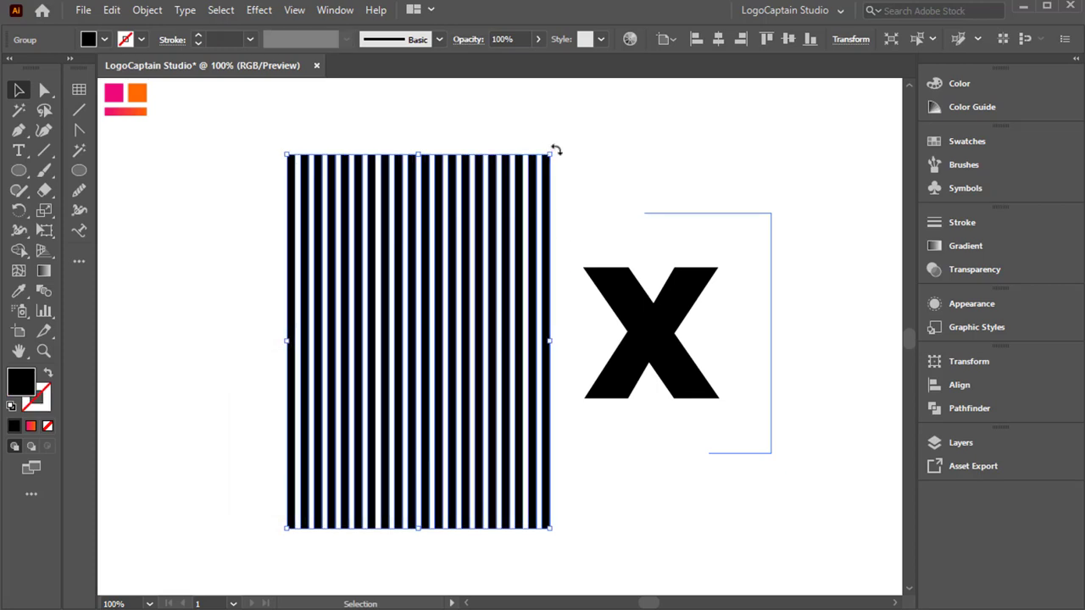
{"action": "left_click_drag", "start_coordinate": [555, 149], "coordinate": [649, 453]}
{"action": "left_click", "coordinate": [646, 460]}
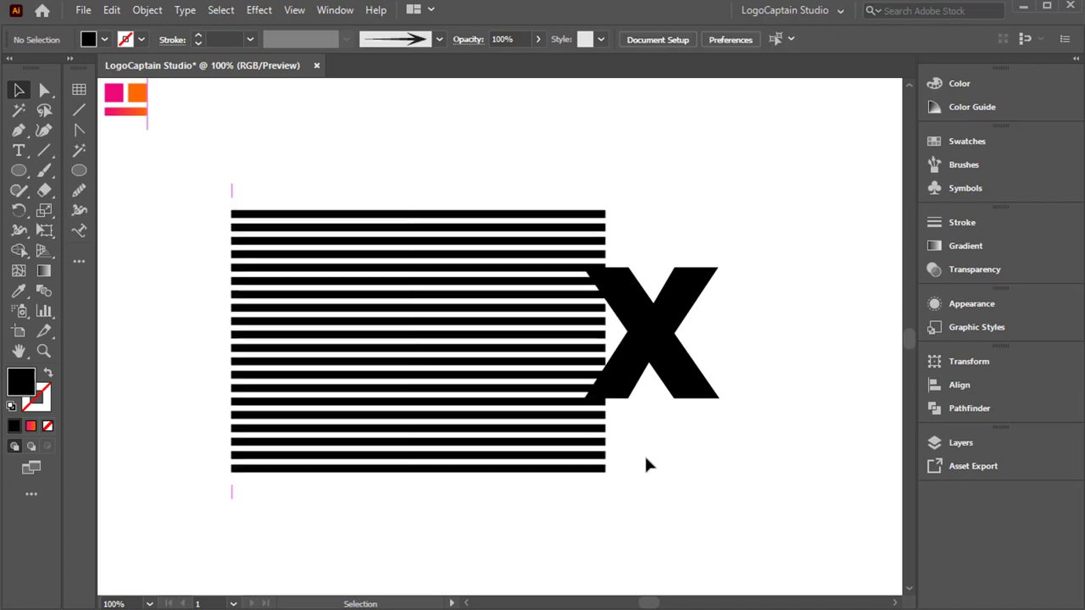
Move the x onto the stripes and align both objects by their horizontal centers and top edges.
{"action": "left_click_drag", "start_coordinate": [596, 335], "coordinate": [411, 286]}
{"action": "left_click_drag", "start_coordinate": [359, 177], "coordinate": [456, 267]}
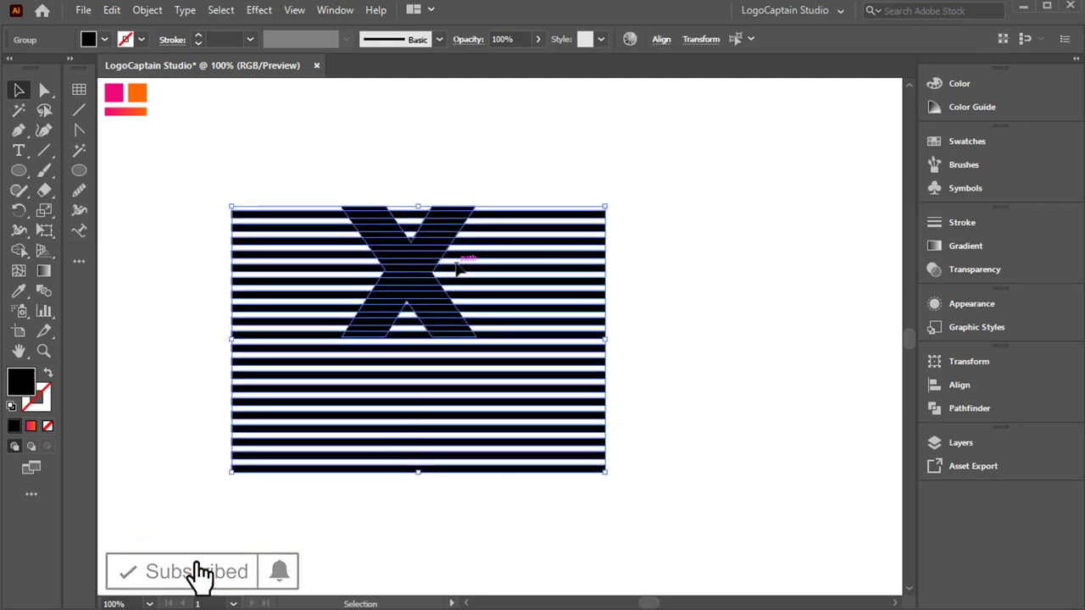
{"action": "left_click", "coordinate": [660, 40]}
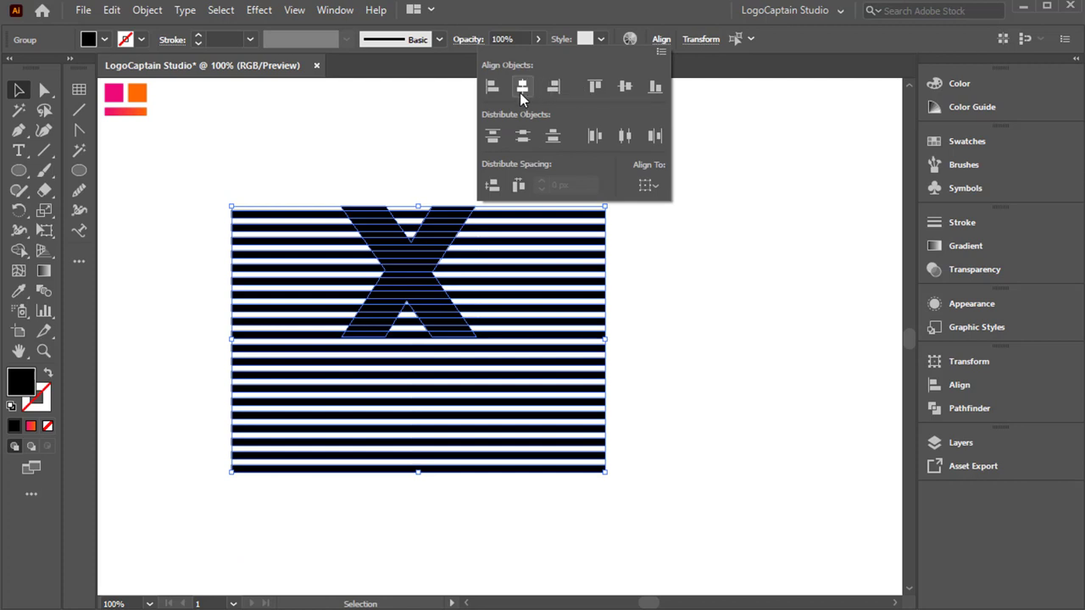
{"action": "left_click", "coordinate": [523, 87]}
{"action": "left_click", "coordinate": [596, 87]}
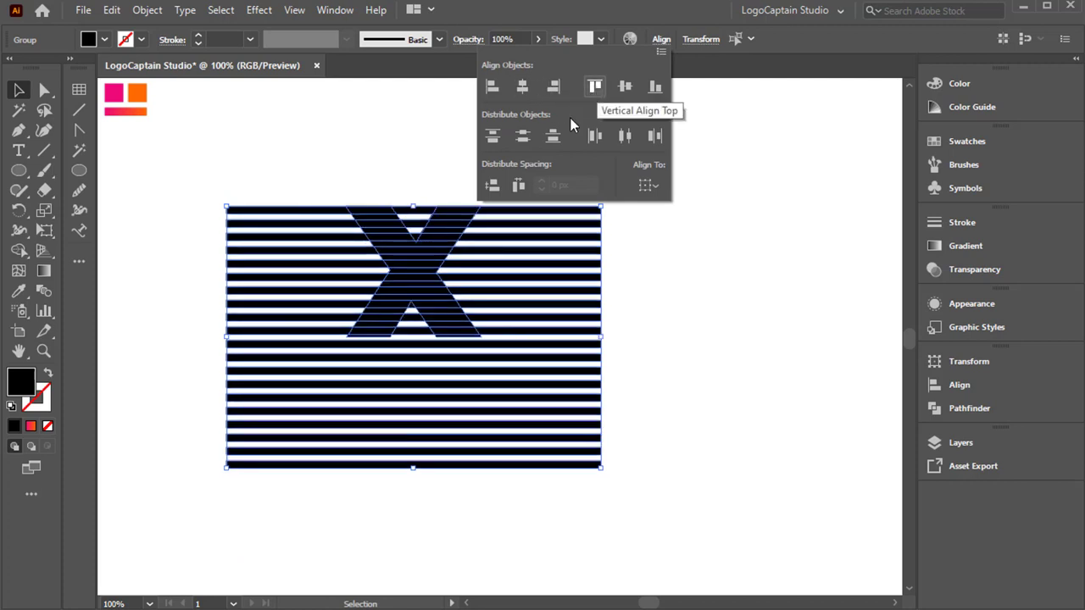
{"action": "left_click", "coordinate": [372, 179]}
Scale the x proportionally to the full height of the stripes, about 249 by 240 px.
{"action": "left_click", "coordinate": [424, 312]}
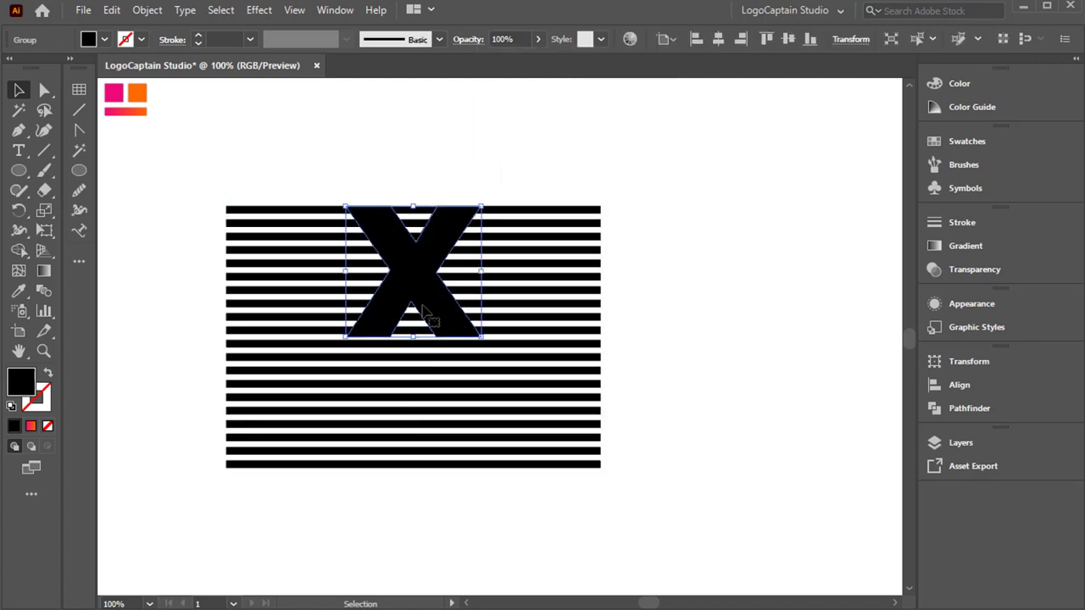
{"action": "left_click_drag", "start_coordinate": [418, 339], "coordinate": [436, 472]}
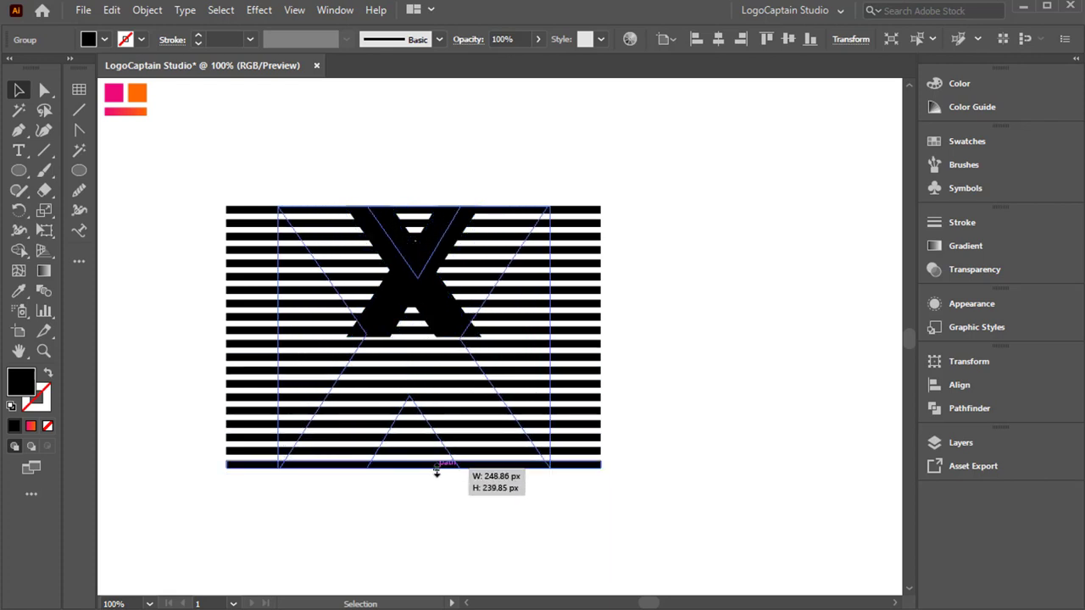
{"action": "left_click_drag", "start_coordinate": [437, 472], "coordinate": [436, 471]}
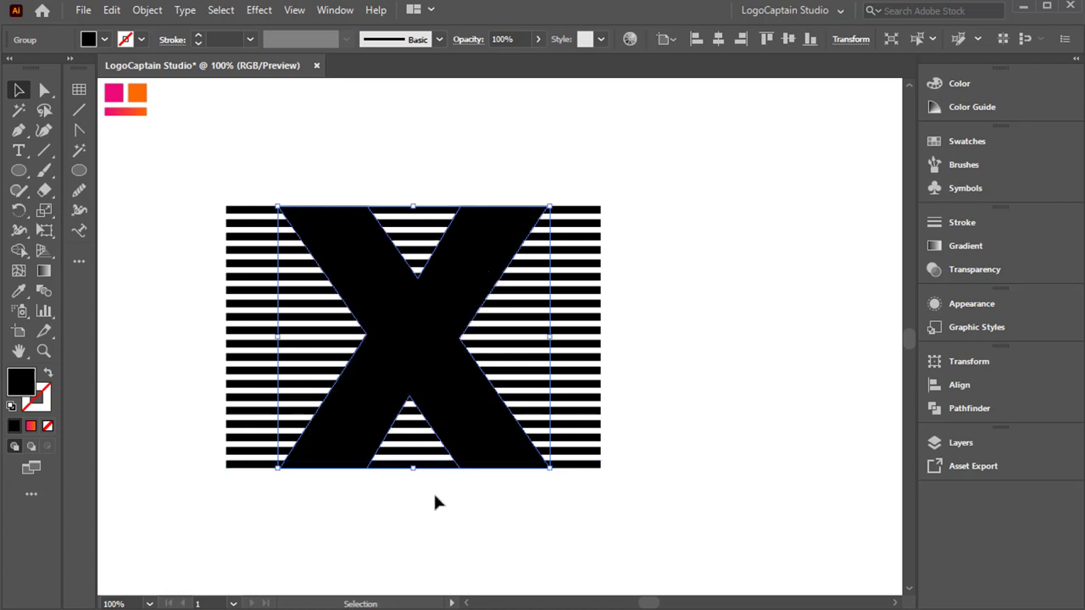
{"action": "left_click", "coordinate": [434, 497]}
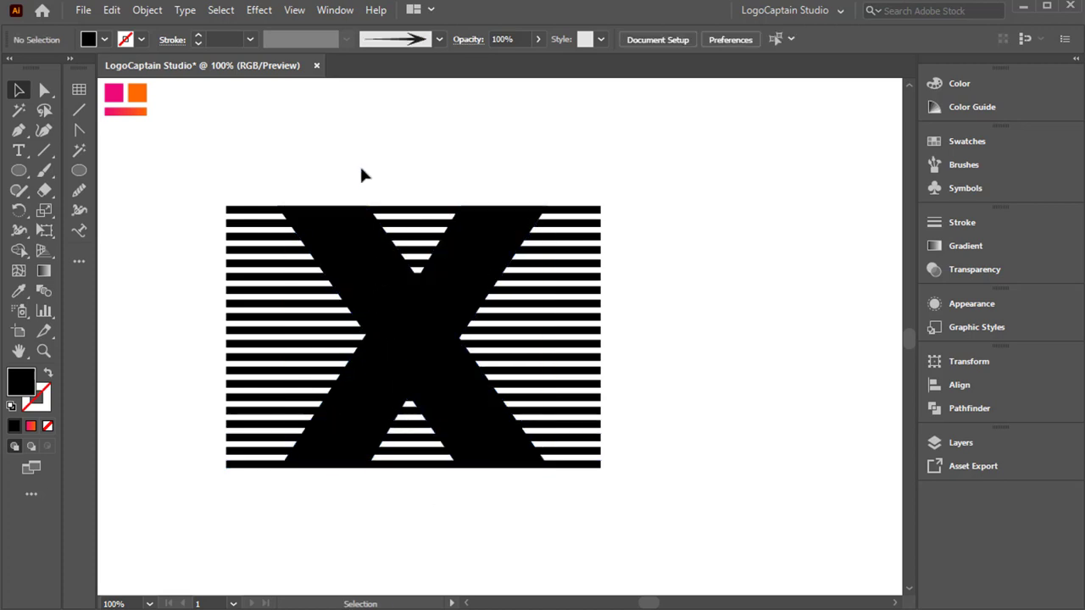
Align the x and the stripes by their horizontal and vertical centers and shift both slightly to the right.
{"action": "left_click_drag", "start_coordinate": [361, 169], "coordinate": [452, 312]}
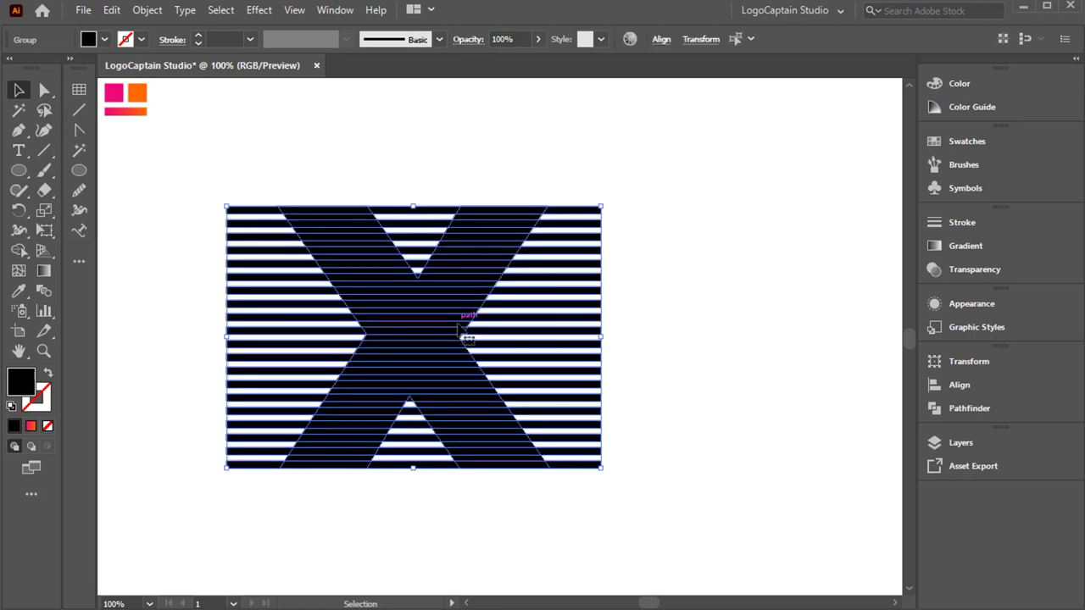
{"action": "left_click", "coordinate": [661, 39]}
{"action": "left_click", "coordinate": [526, 89]}
{"action": "left_click", "coordinate": [624, 88]}
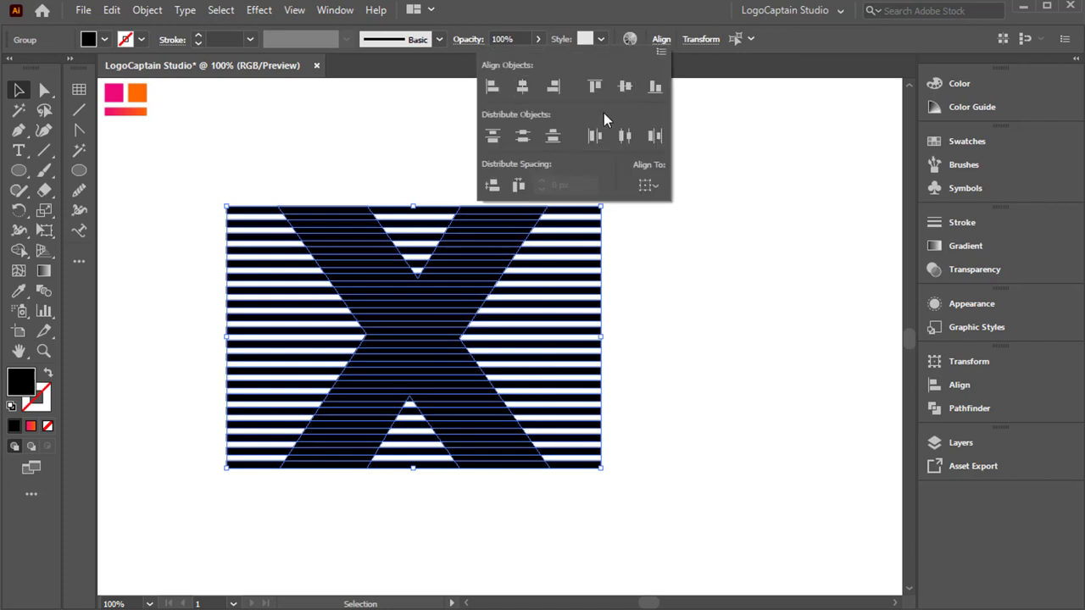
{"action": "left_click", "coordinate": [384, 188]}
{"action": "left_click_drag", "start_coordinate": [400, 303], "coordinate": [469, 300]}
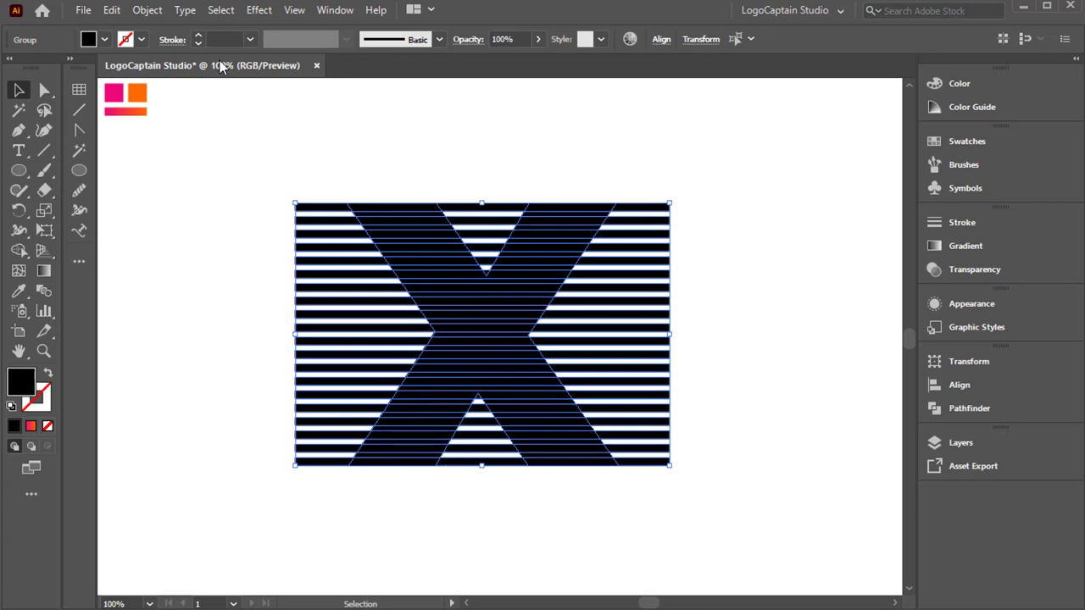
Ungroup the selected x and horizontal stripes twice, so that every stripe is a separate path.
{"action": "left_click", "coordinate": [147, 10]}
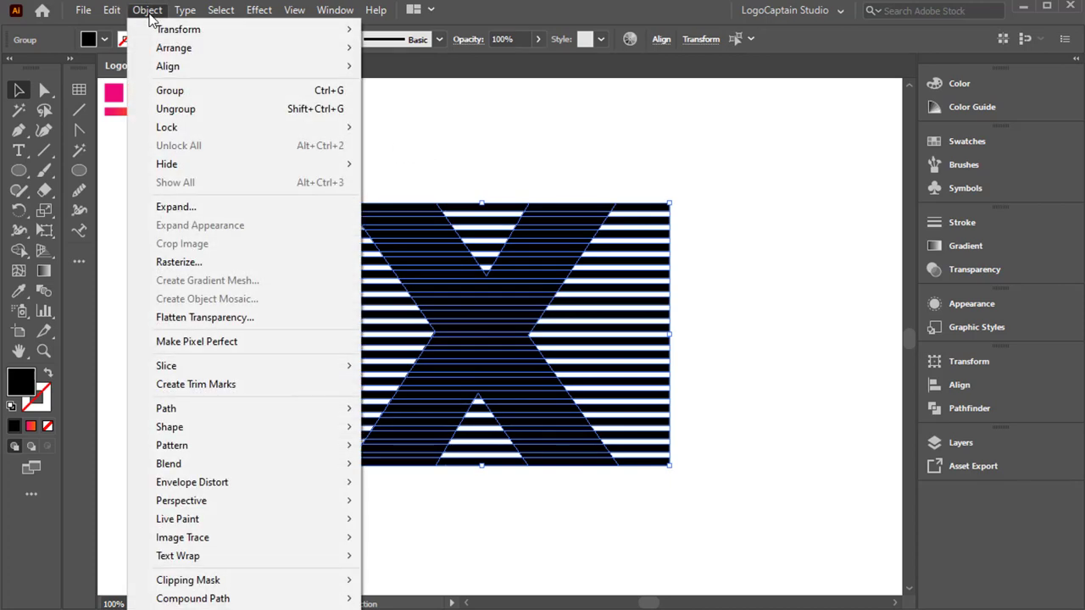
{"action": "left_click", "coordinate": [180, 109]}
{"action": "left_click", "coordinate": [146, 12]}
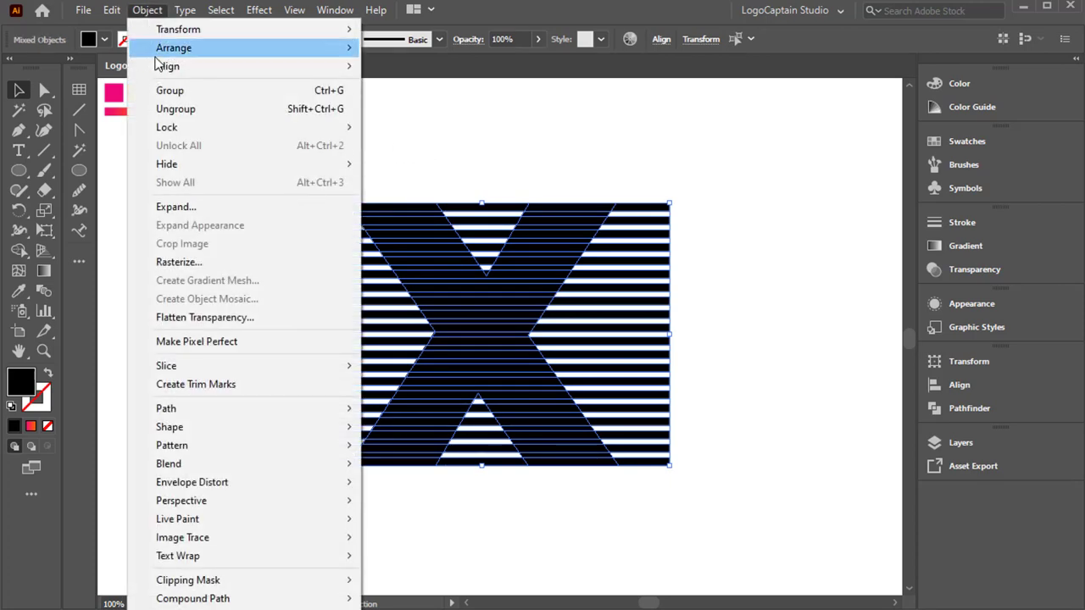
{"action": "left_click", "coordinate": [176, 109]}
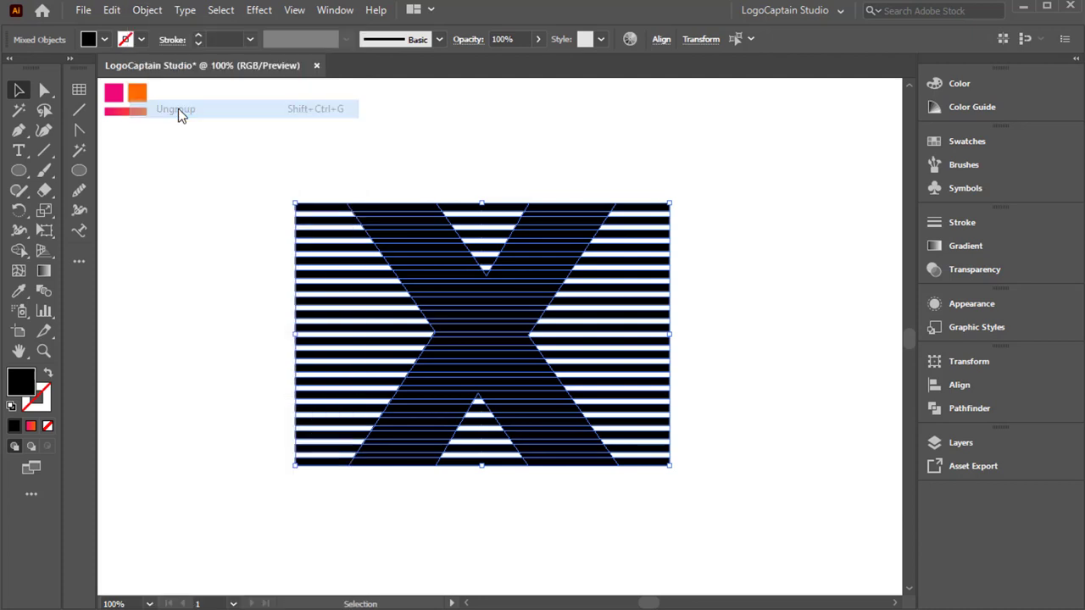
Select all the horizontal stripes without the x and make them into one compound path.
{"action": "left_click", "coordinate": [369, 191]}
{"action": "left_click_drag", "start_coordinate": [277, 181], "coordinate": [317, 475]}
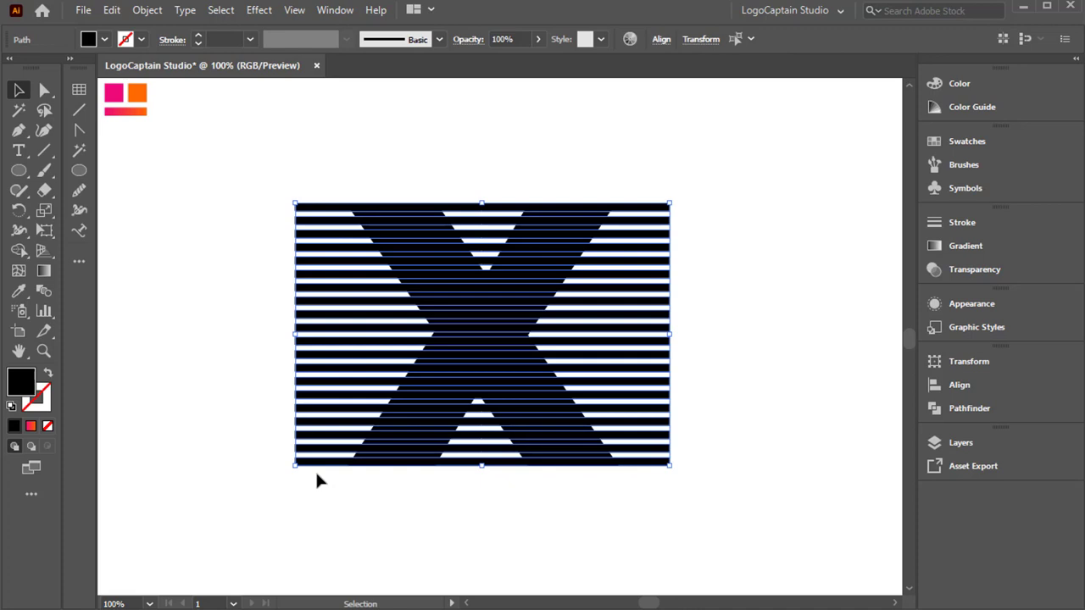
{"action": "left_click", "coordinate": [147, 10]}
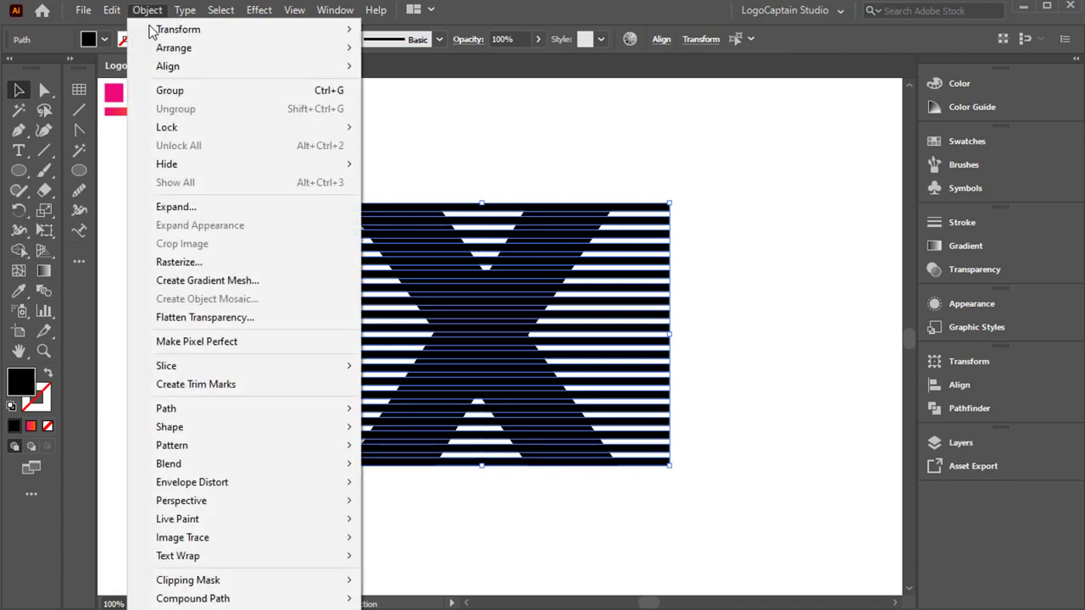
{"action": "mouse_move", "coordinate": [248, 601]}
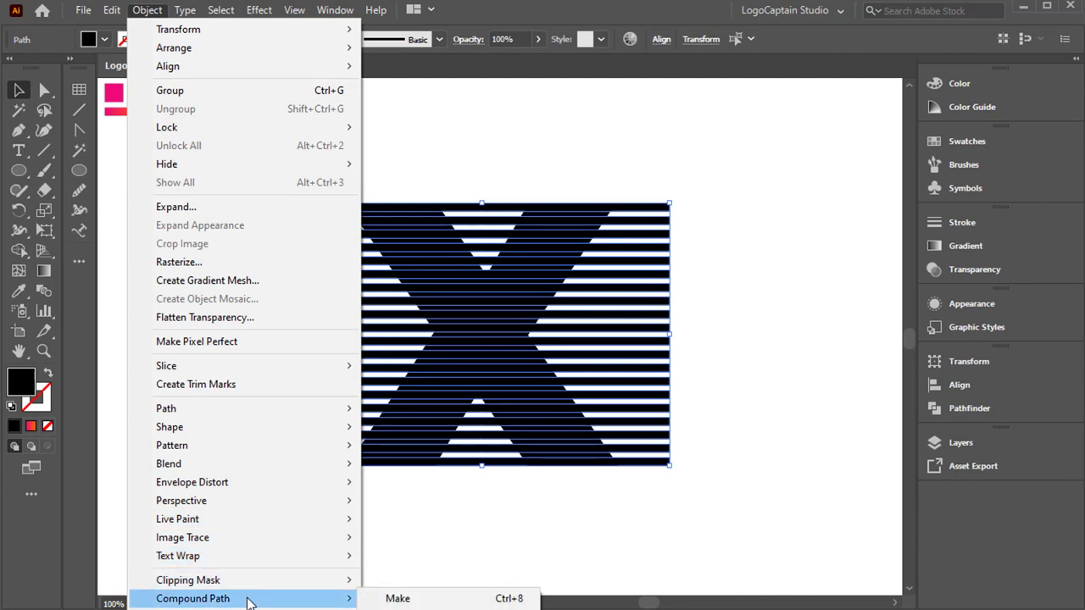
{"action": "left_click", "coordinate": [400, 599]}
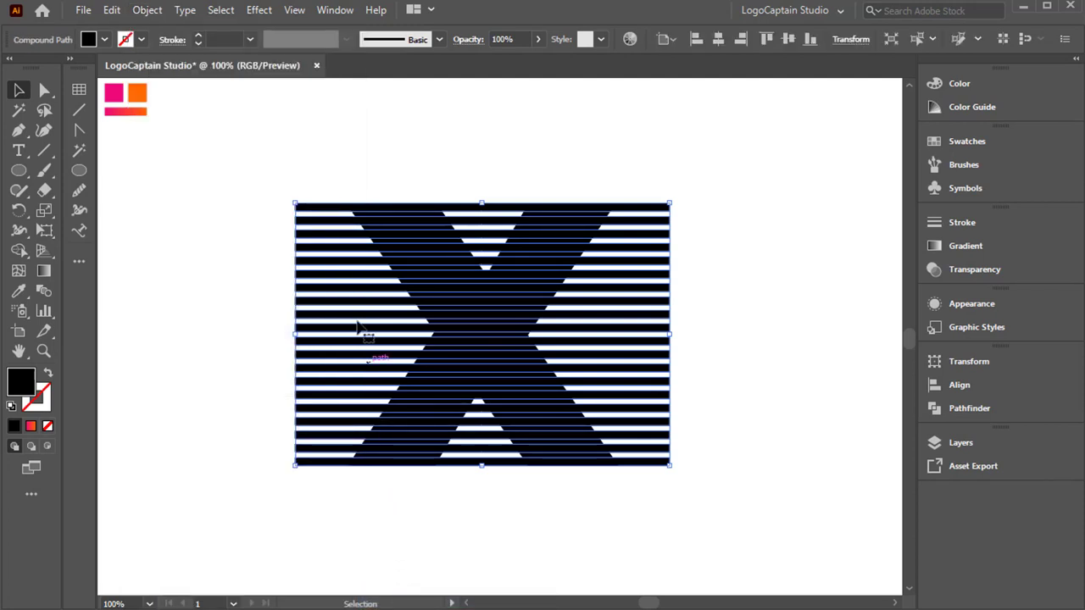
Select the x and the stripe compound path and combine them with the Intersect shape mode, then clear the selection.
{"action": "left_click", "coordinate": [334, 175]}
{"action": "left_click_drag", "start_coordinate": [334, 170], "coordinate": [608, 496]}
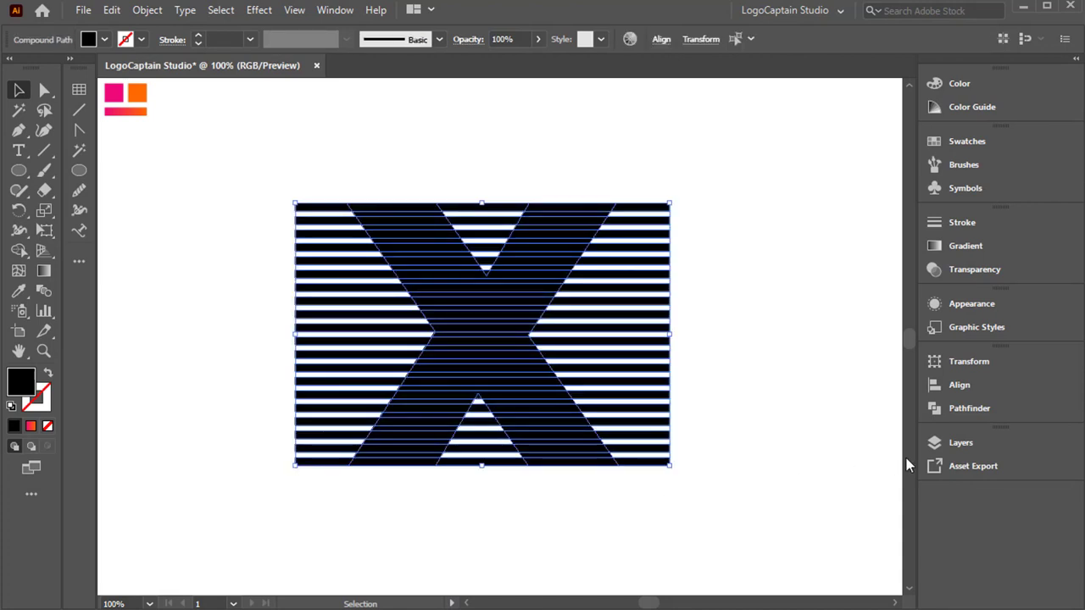
{"action": "left_click", "coordinate": [990, 405]}
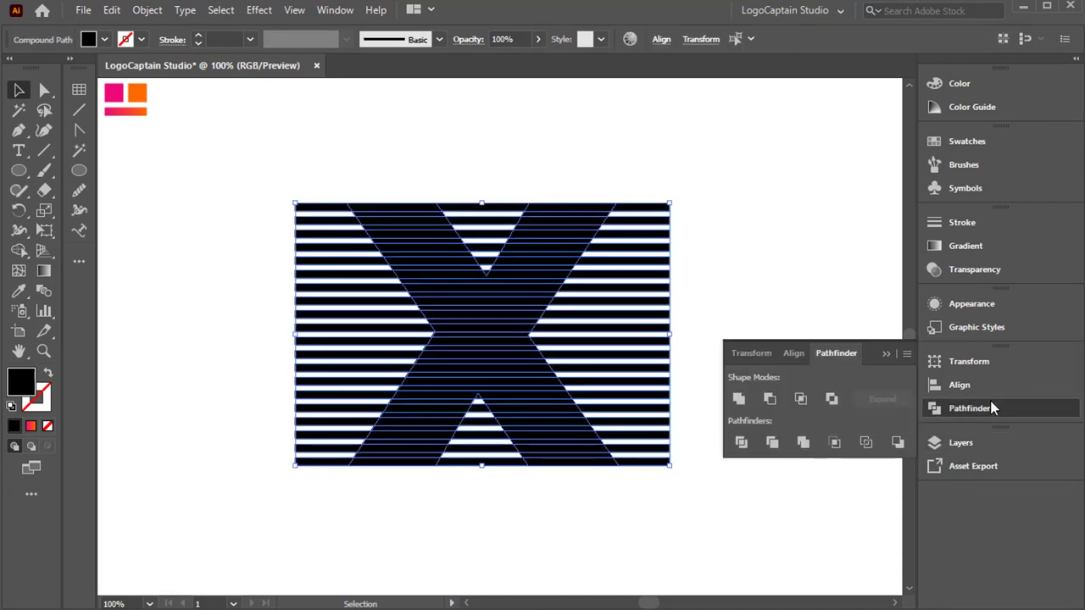
{"action": "left_click", "coordinate": [797, 402]}
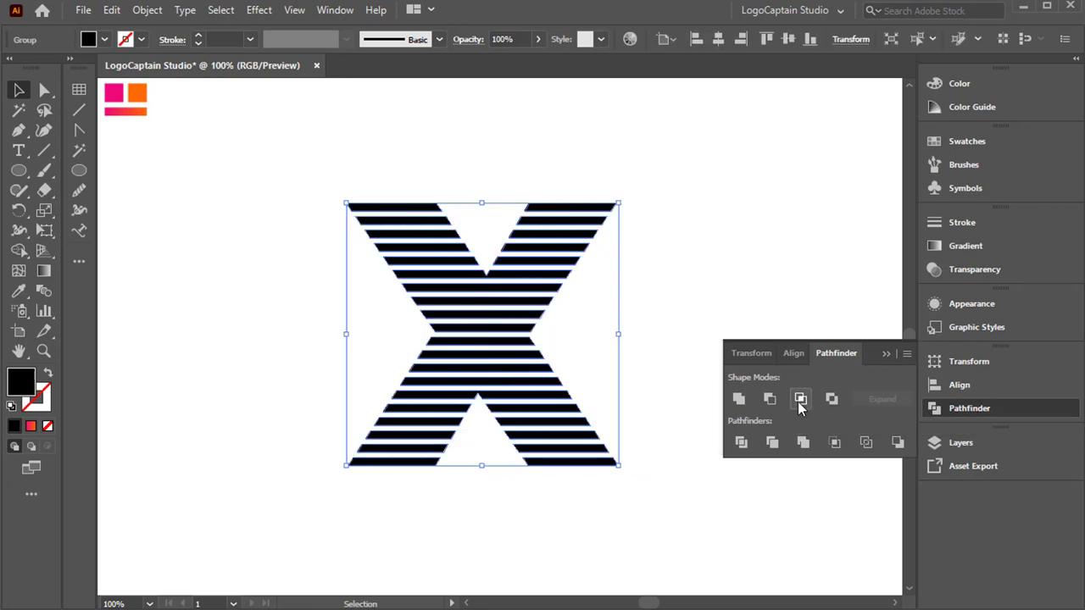
{"action": "left_click", "coordinate": [886, 354]}
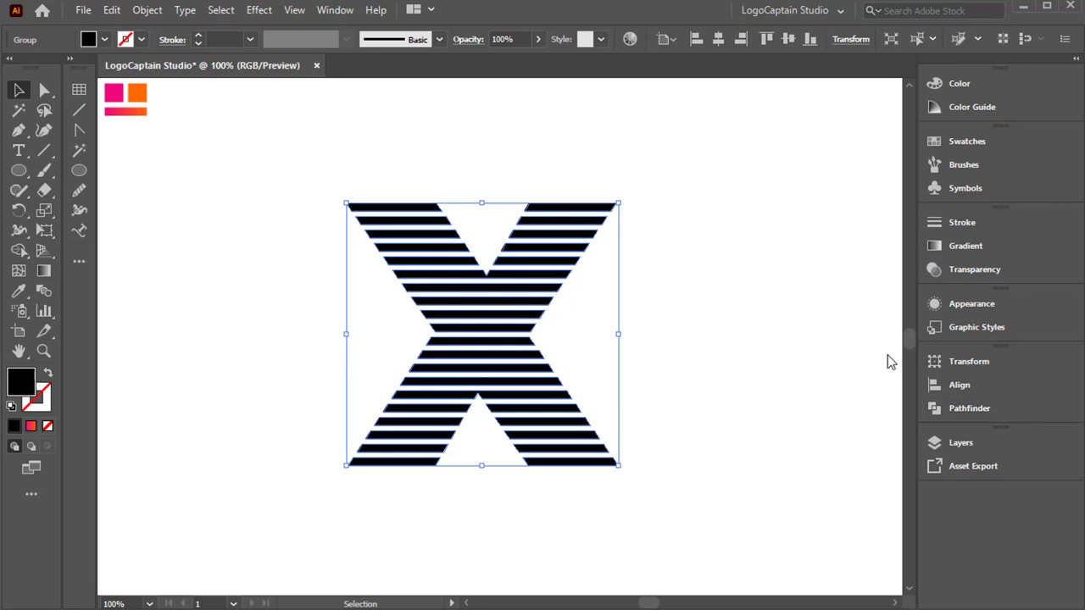
{"action": "left_click", "coordinate": [669, 342]}
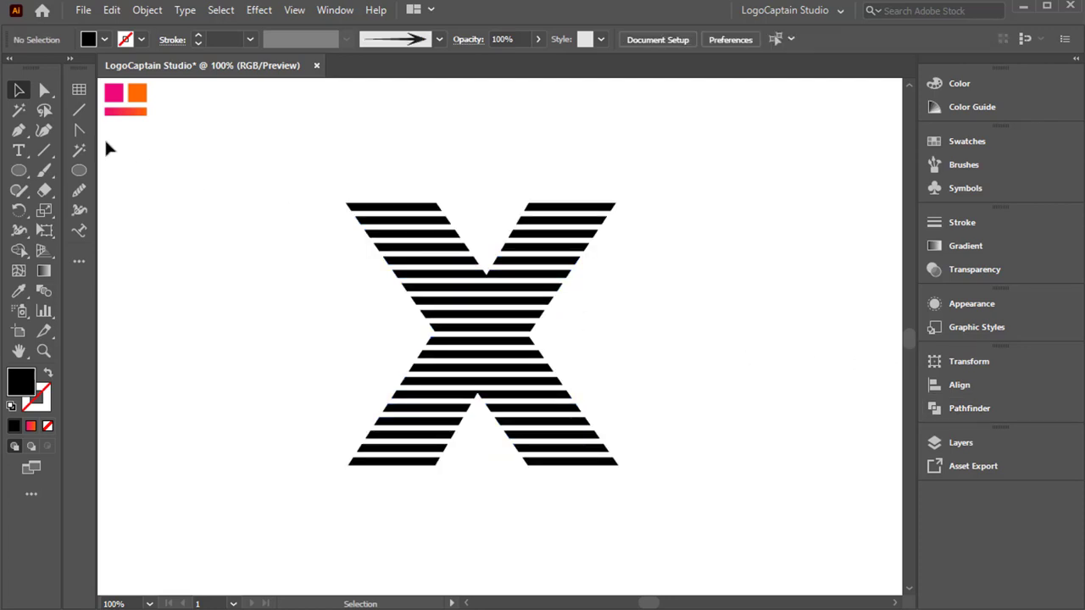
Delete the V-notch anchor points from the fifth-to-sixth stripe junction at the x's upper crotch, and apply Unite to close that stripe straight.
{"action": "left_click", "coordinate": [44, 90]}
{"action": "left_click", "coordinate": [487, 274]}
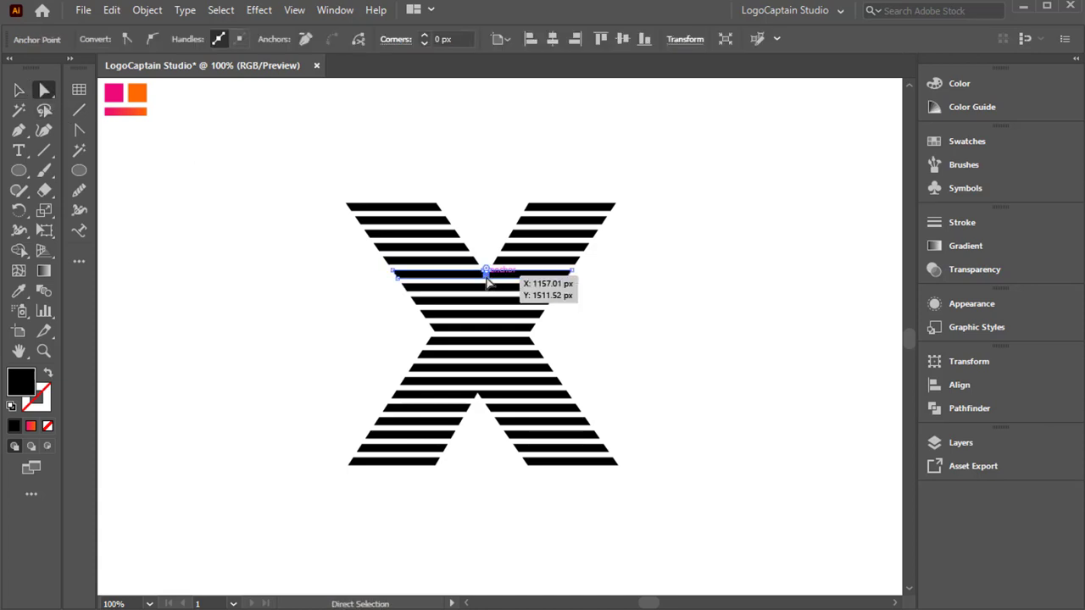
{"action": "key", "text": "Delete"}
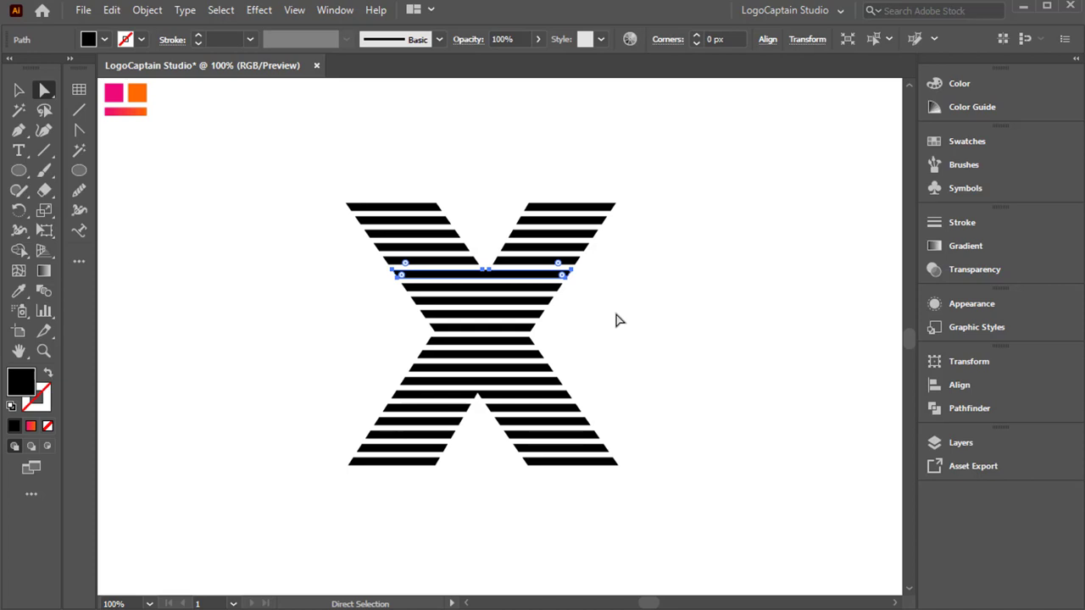
{"action": "left_click", "coordinate": [965, 408]}
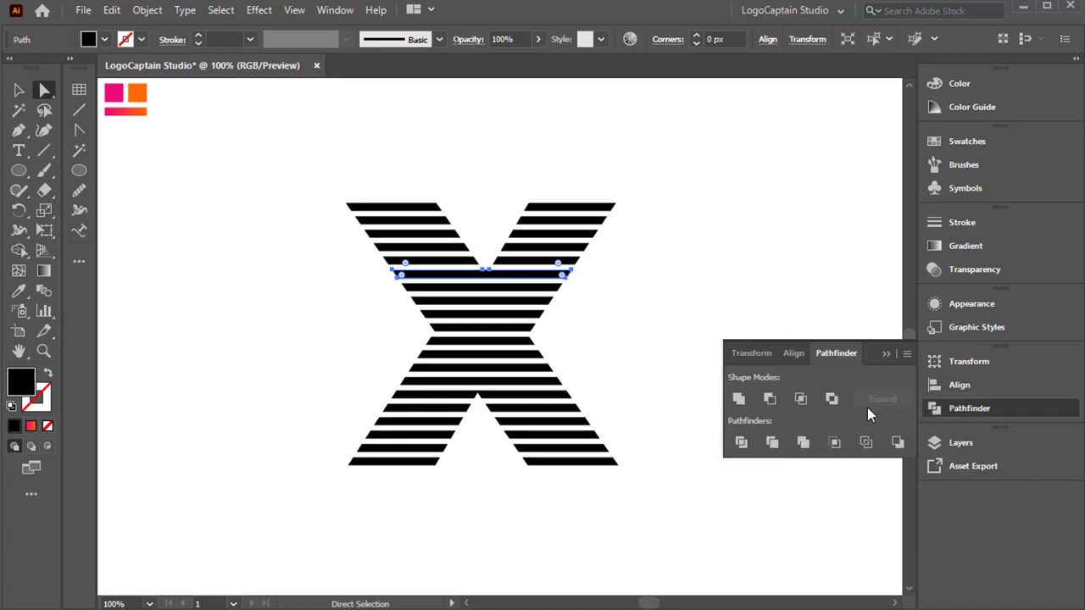
{"action": "left_click", "coordinate": [488, 273]}
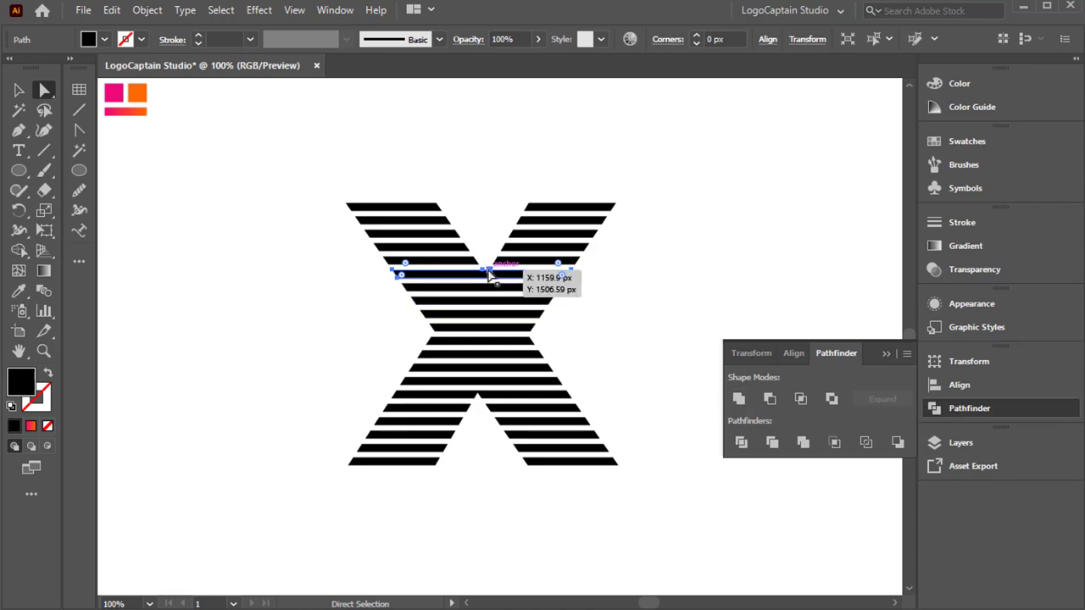
{"action": "left_click", "coordinate": [489, 271]}
{"action": "key", "text": "Delete"}
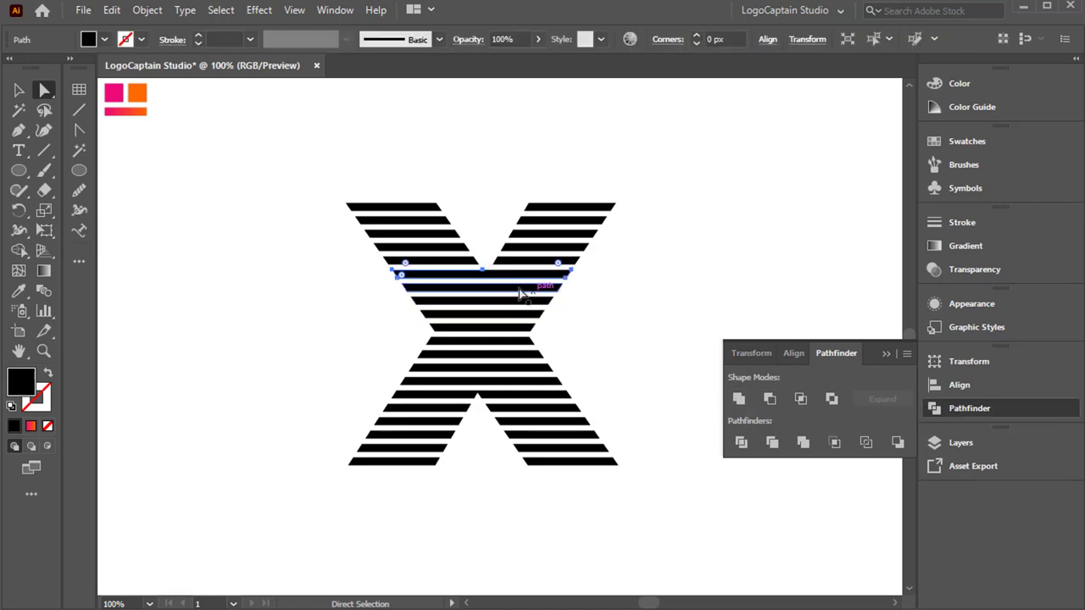
{"action": "left_click", "coordinate": [482, 270]}
{"action": "key", "text": "Delete"}
{"action": "left_click", "coordinate": [737, 398]}
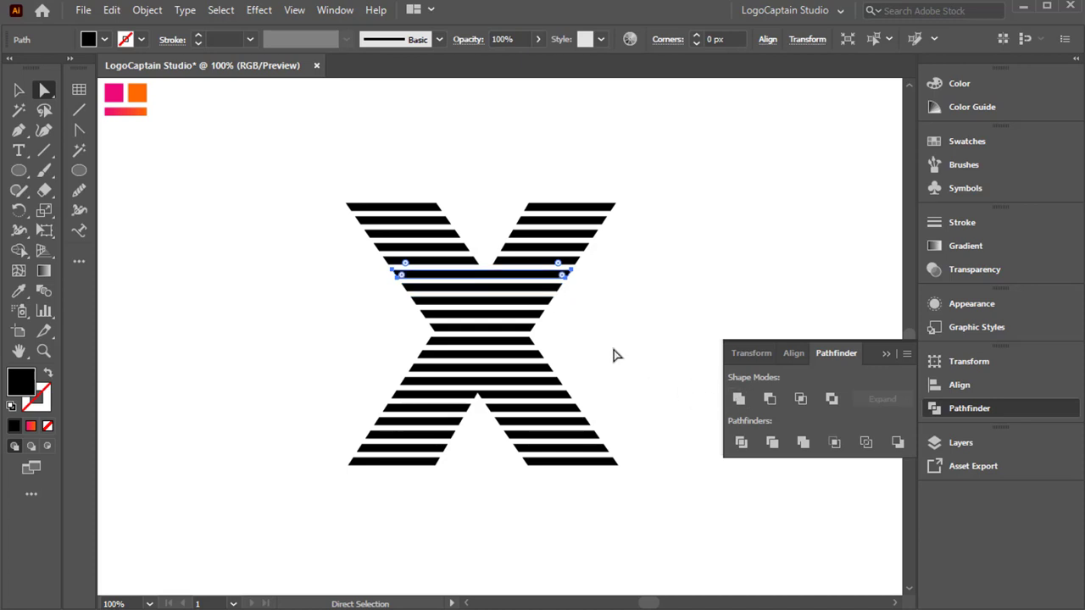
{"action": "left_click", "coordinate": [587, 366]}
Delete the notch anchor points from the stripe at the x's lower crotch, apply Unite to it and deselect it.
{"action": "left_click", "coordinate": [480, 395]}
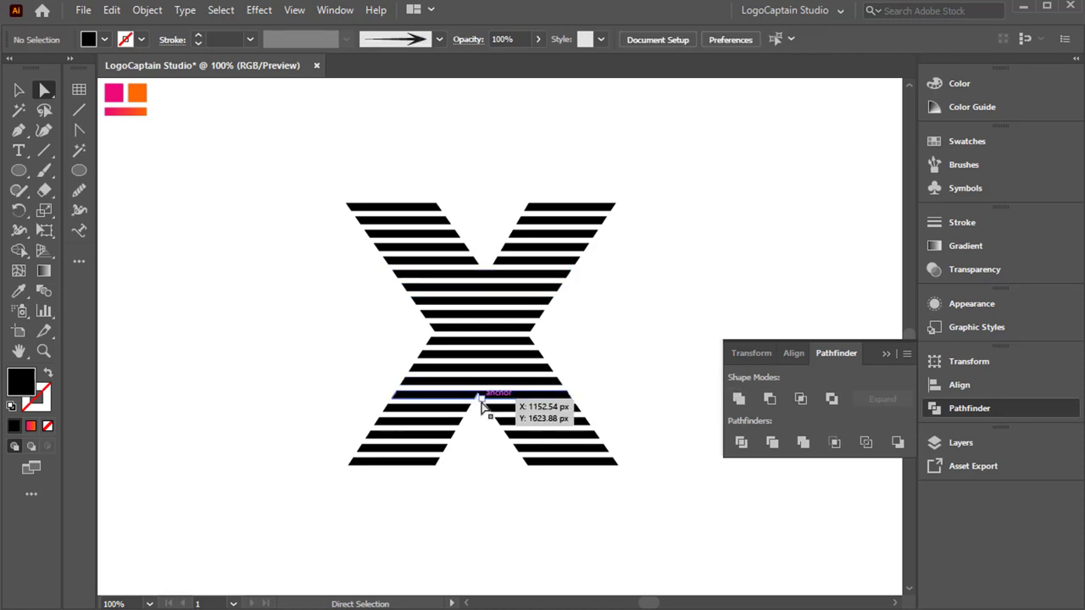
{"action": "left_click", "coordinate": [480, 399]}
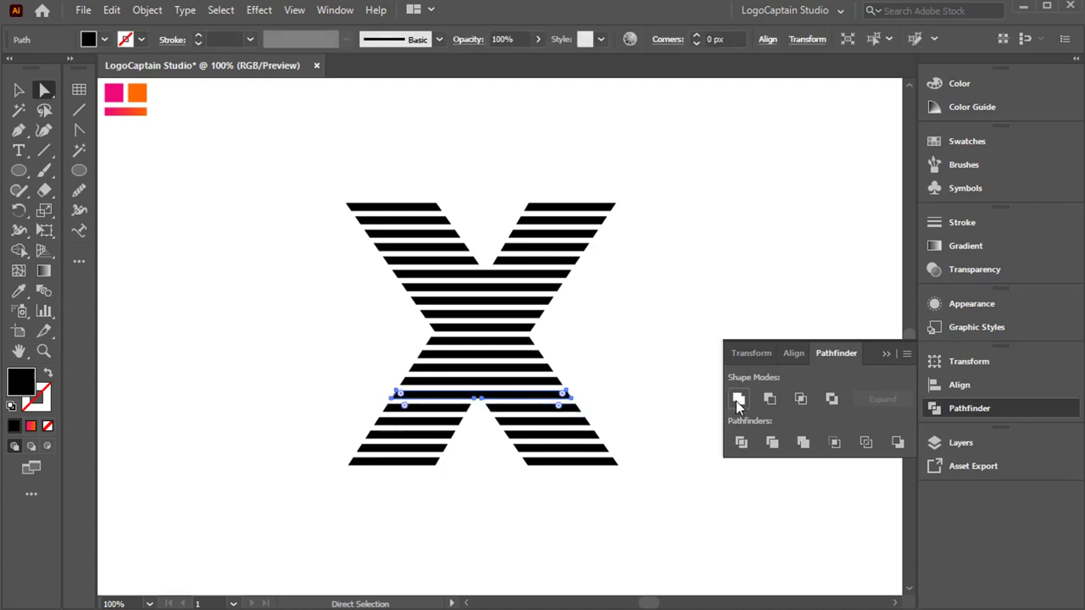
{"action": "left_click", "coordinate": [482, 400]}
{"action": "key", "text": "Delete"}
{"action": "left_click", "coordinate": [473, 399]}
{"action": "key", "text": "Delete"}
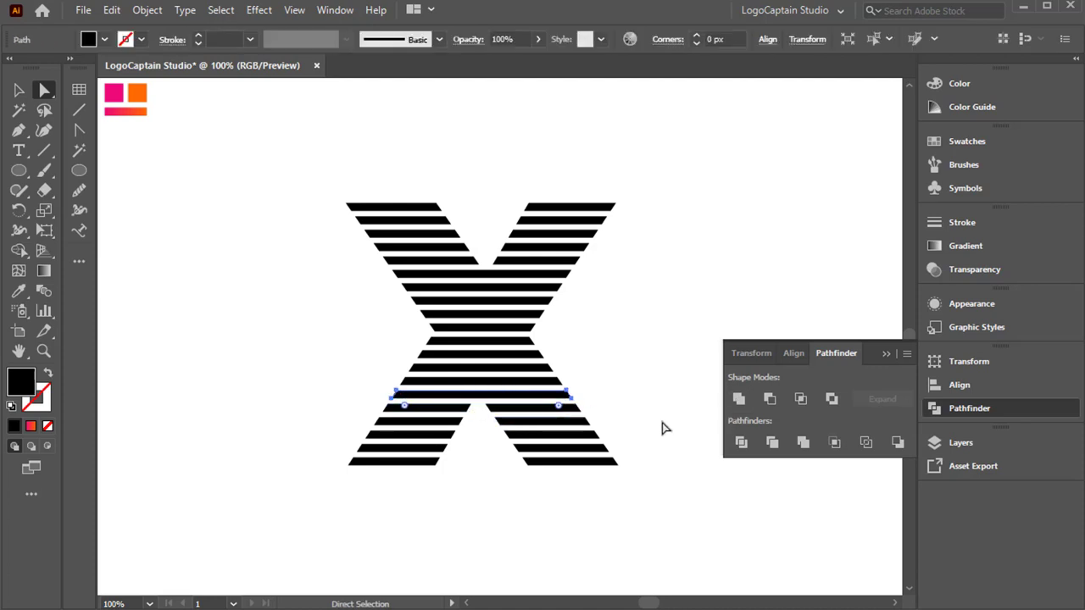
{"action": "left_click", "coordinate": [732, 405]}
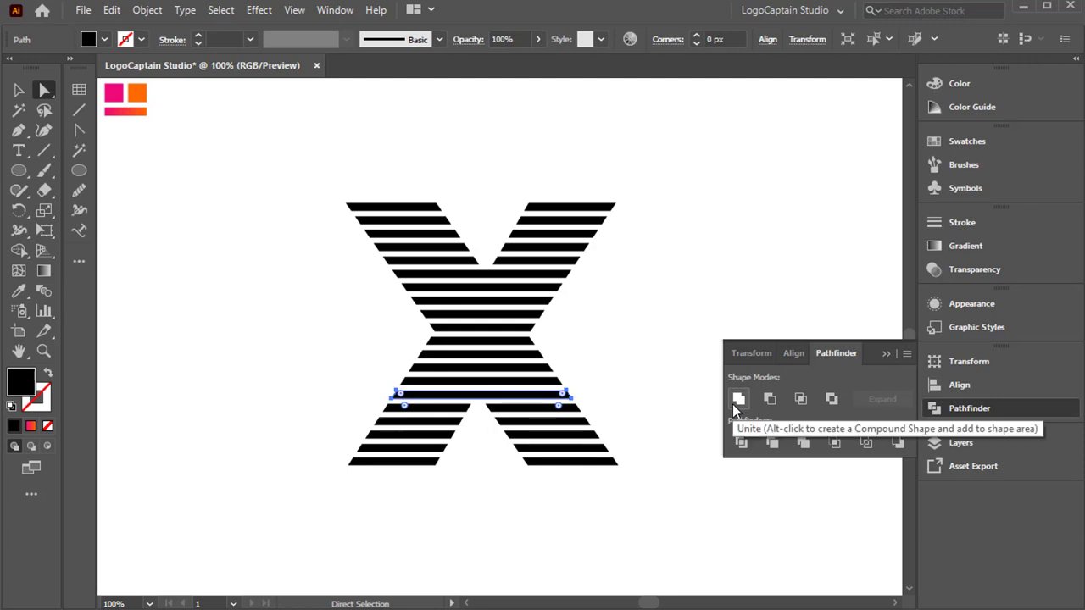
{"action": "left_click", "coordinate": [885, 355]}
{"action": "left_click", "coordinate": [631, 370]}
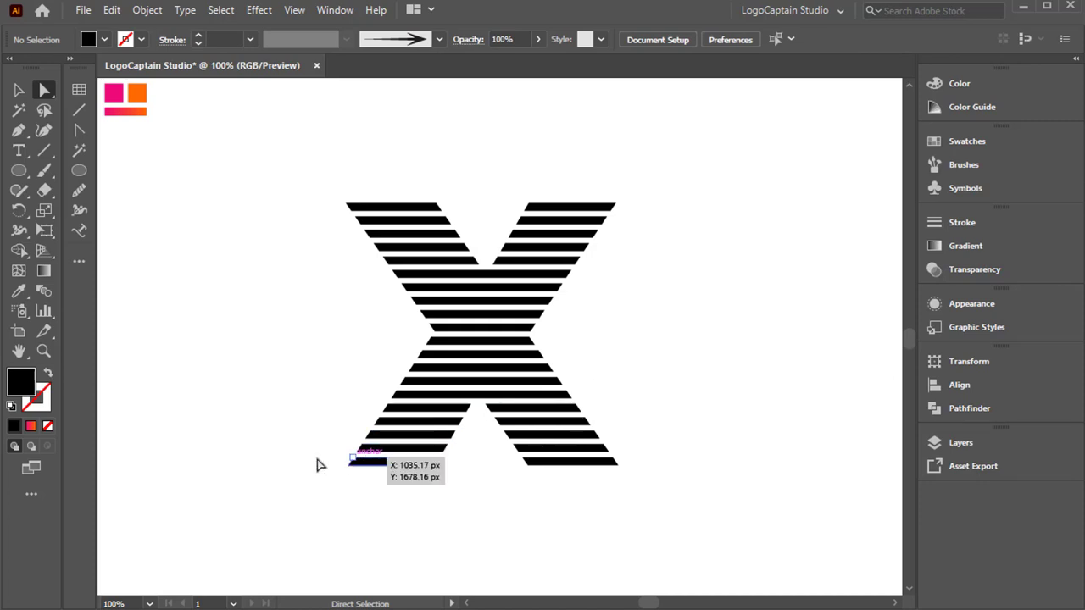
Average the left-end anchor points of each of the two lowest stripes in the lower-left leg along both axes, tapering them to points.
{"action": "left_click_drag", "start_coordinate": [329, 452], "coordinate": [360, 480]}
{"action": "right_click", "coordinate": [323, 490]}
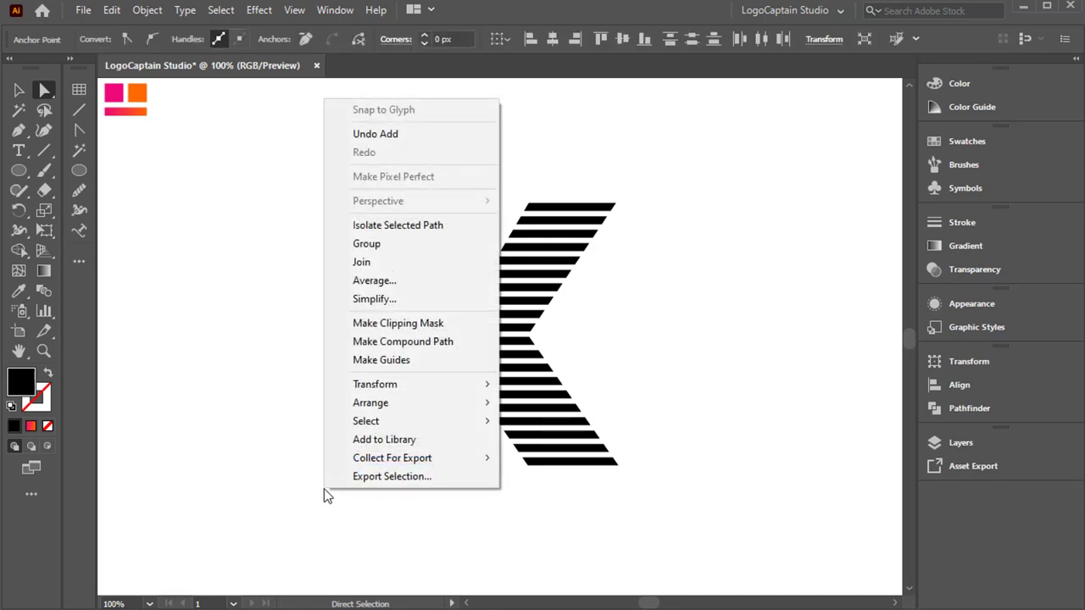
{"action": "left_click", "coordinate": [371, 289]}
{"action": "left_click", "coordinate": [703, 380]}
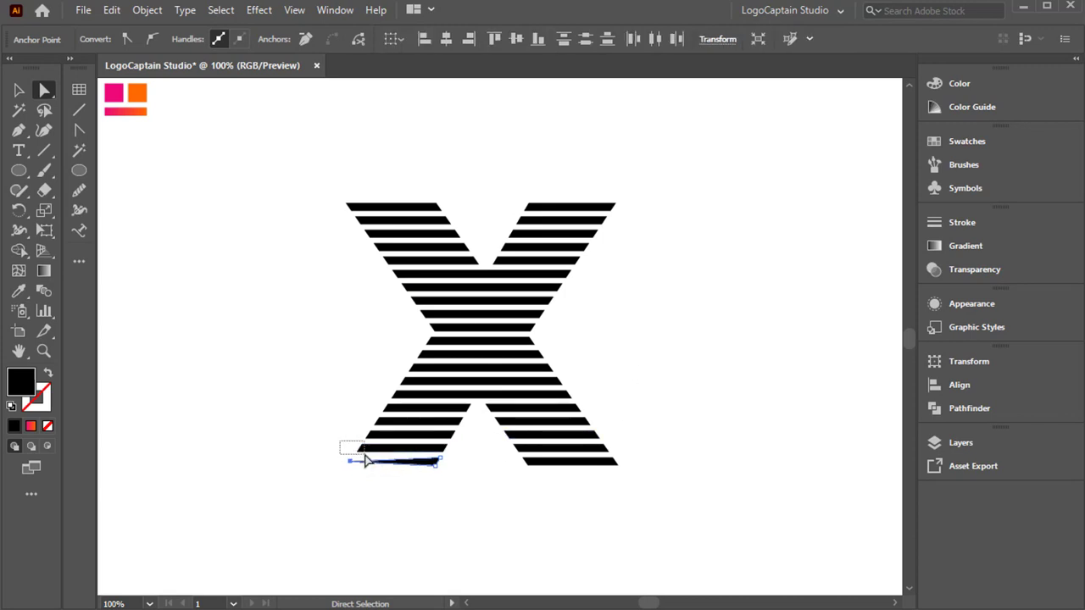
{"action": "left_click_drag", "start_coordinate": [368, 457], "coordinate": [369, 458]}
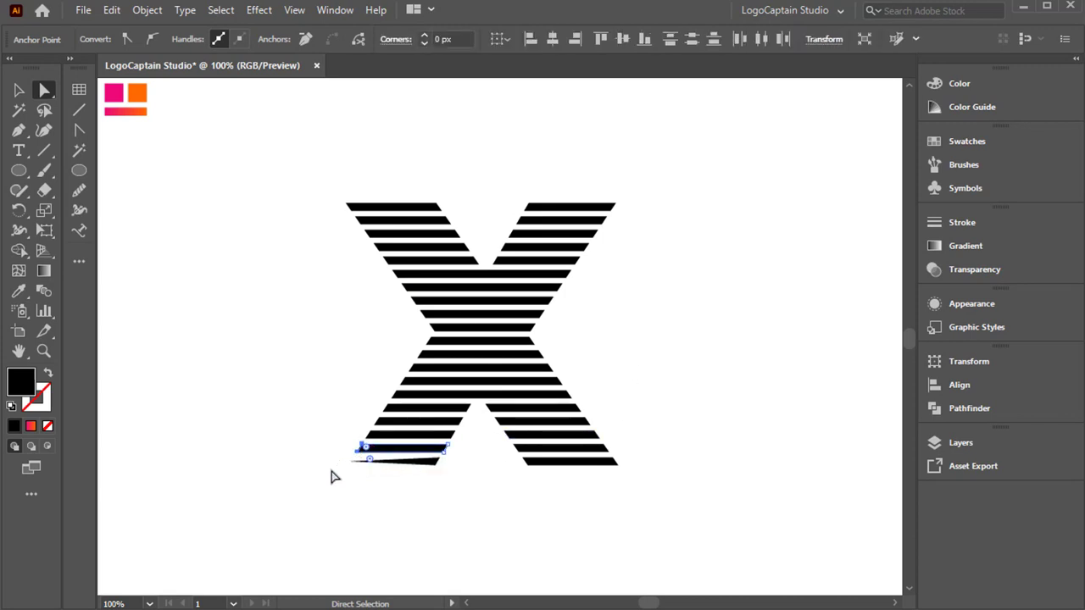
{"action": "right_click", "coordinate": [332, 472]}
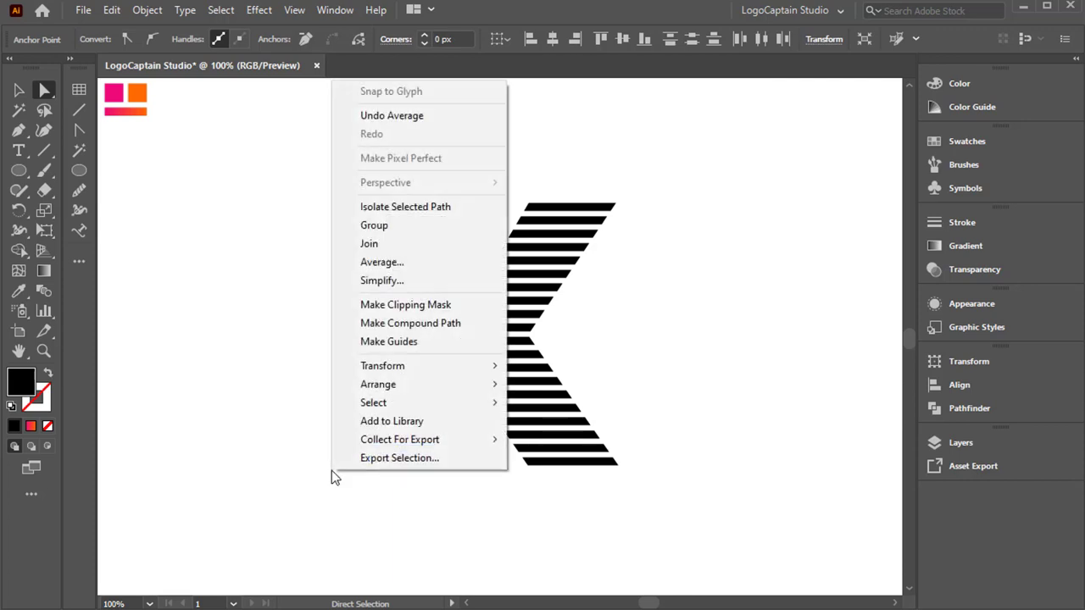
{"action": "left_click", "coordinate": [383, 265]}
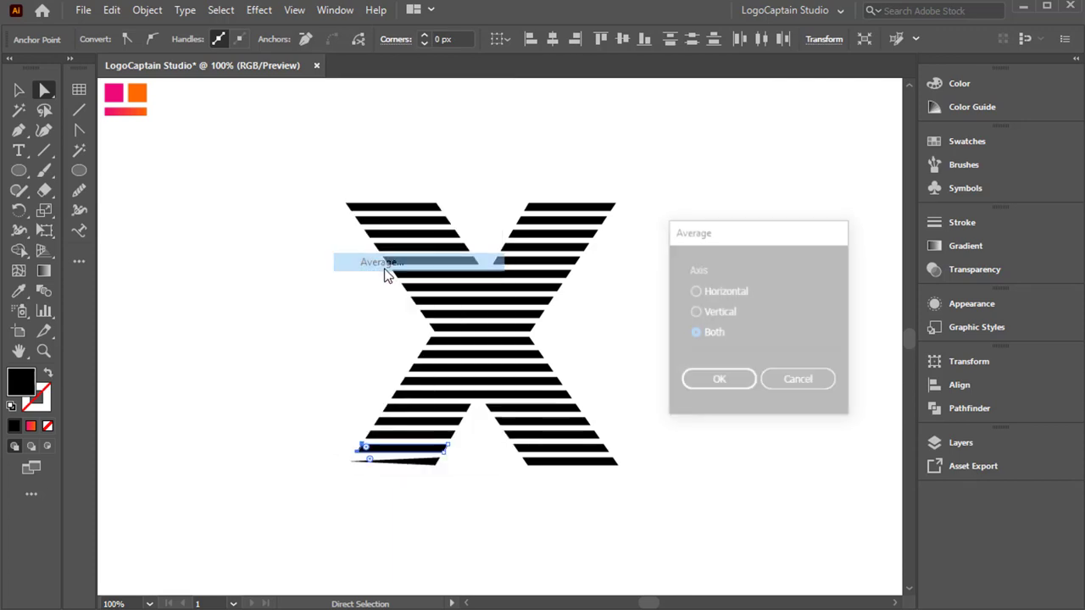
{"action": "left_click", "coordinate": [702, 384]}
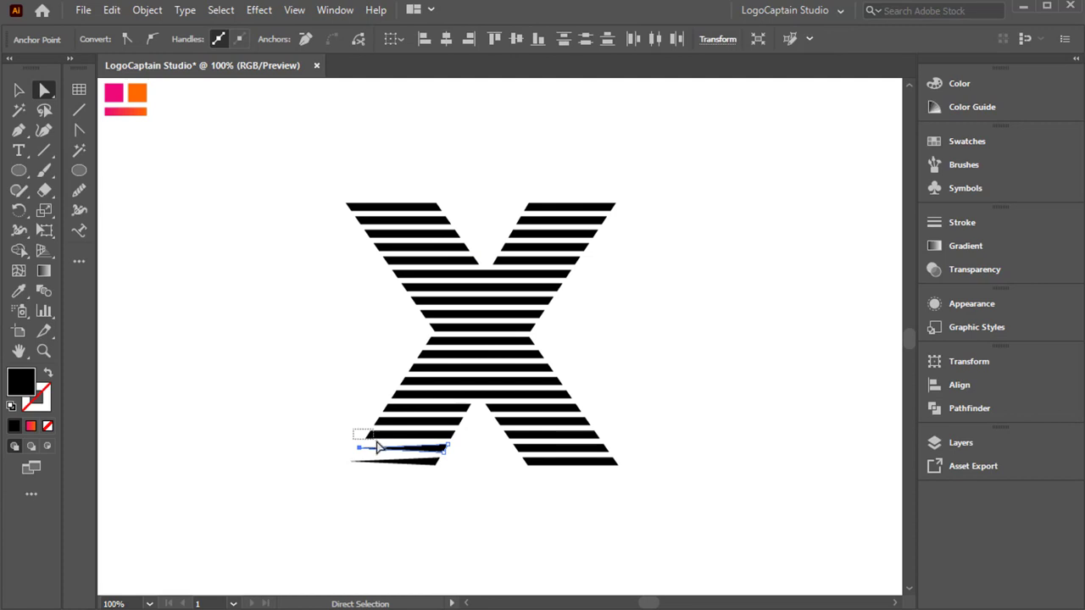
Average the left-end anchor points of the third and fourth stripes from the bottom of the lower-left leg, each along both axes.
{"action": "left_click_drag", "start_coordinate": [376, 441], "coordinate": [374, 441]}
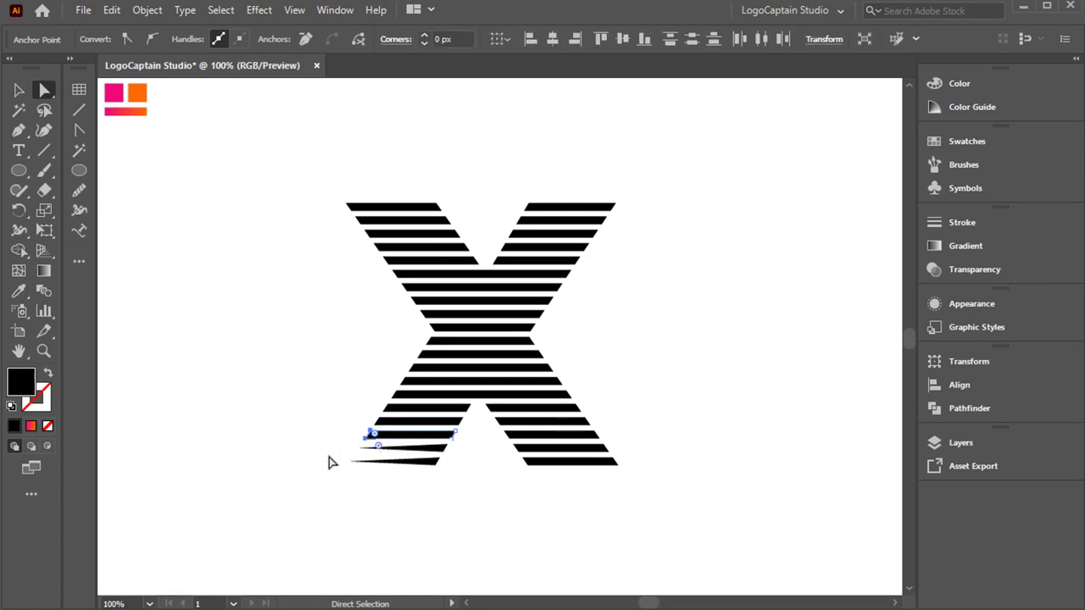
{"action": "right_click", "coordinate": [329, 458]}
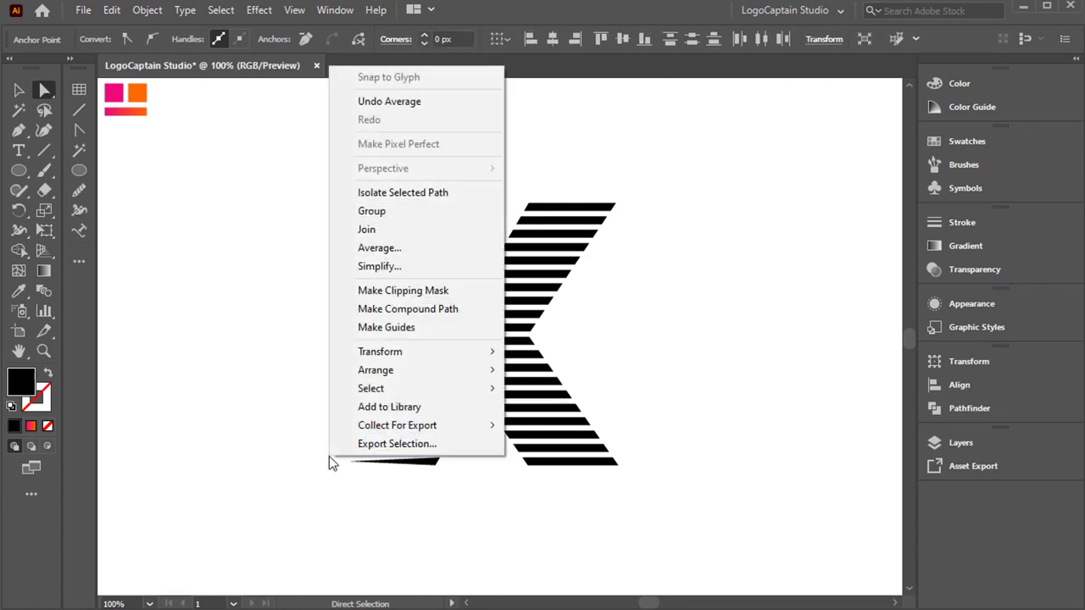
{"action": "left_click", "coordinate": [390, 252]}
{"action": "left_click", "coordinate": [721, 381]}
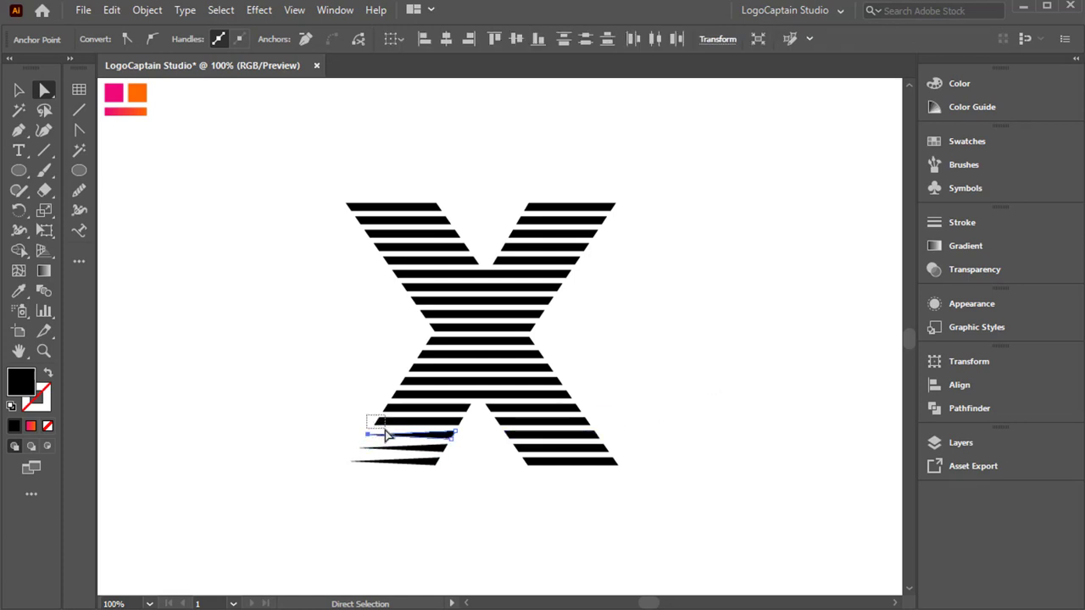
{"action": "left_click_drag", "start_coordinate": [386, 434], "coordinate": [386, 434]}
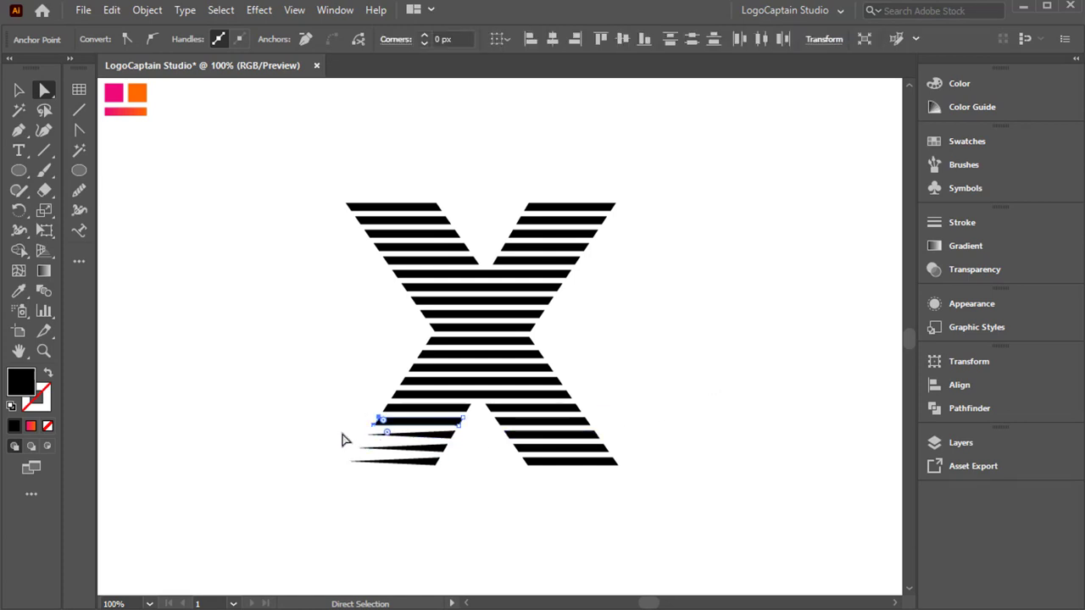
{"action": "right_click", "coordinate": [344, 440]}
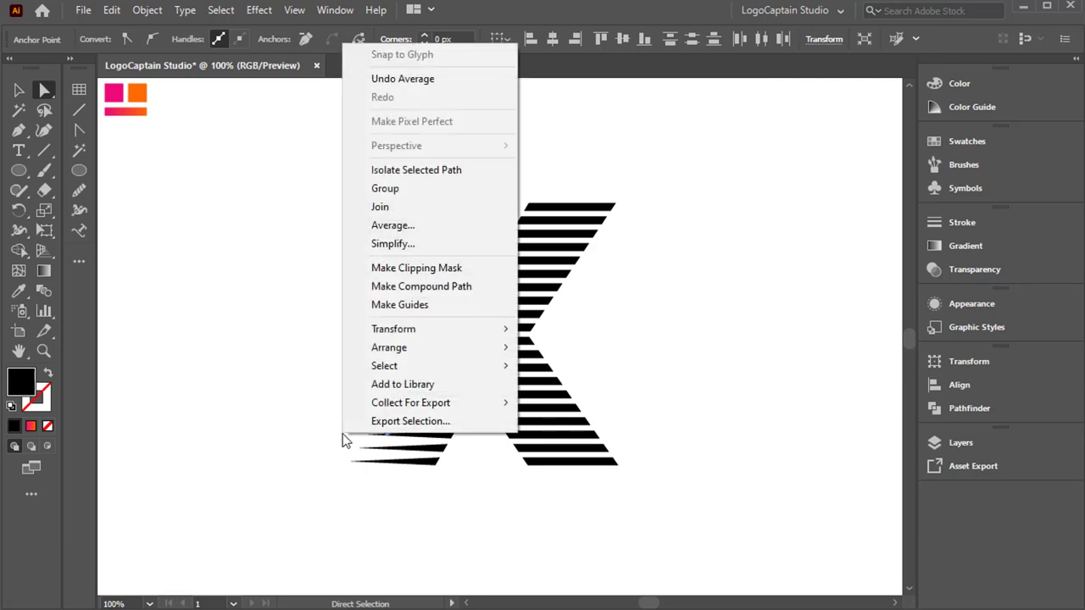
{"action": "left_click", "coordinate": [394, 226]}
{"action": "left_click", "coordinate": [705, 382]}
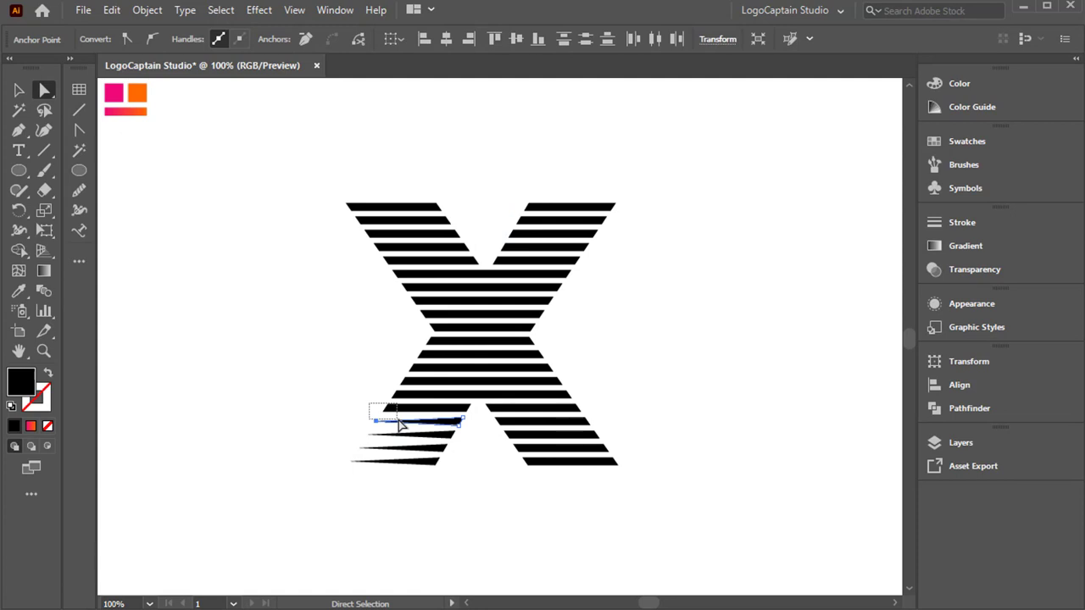
Average the left-end anchor points of the top stripe in the lower-left leg along both axes.
{"action": "left_click_drag", "start_coordinate": [368, 404], "coordinate": [398, 420]}
{"action": "right_click", "coordinate": [334, 477]}
{"action": "left_click", "coordinate": [384, 272]}
{"action": "key", "text": "Return"}
Average the left-end anchor points of each of the two lowest stripes in the lower-right leg along both axes.
{"action": "left_click_drag", "start_coordinate": [502, 452], "coordinate": [527, 460]}
{"action": "right_click", "coordinate": [466, 487]}
{"action": "left_click", "coordinate": [518, 280]}
{"action": "key", "text": "Return"}
{"action": "right_click", "coordinate": [527, 470]}
{"action": "left_click", "coordinate": [555, 263]}
{"action": "left_click", "coordinate": [710, 386]}
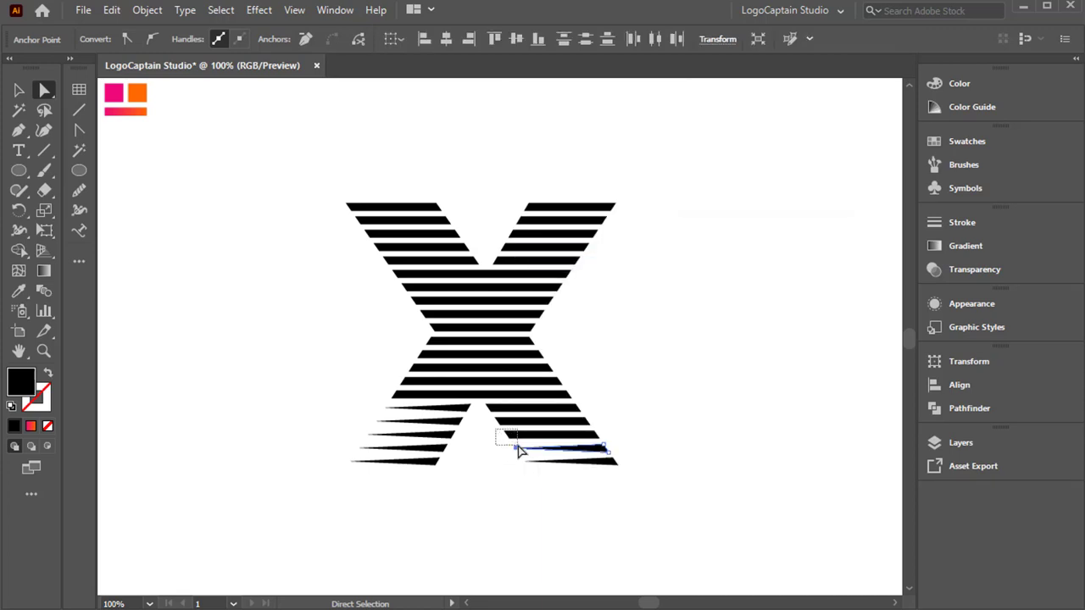
Taper the three upper stripes of the lower-right leg by averaging each one's left-end anchor points along both axes.
{"action": "right_click", "coordinate": [495, 465]}
{"action": "left_click", "coordinate": [535, 258]}
{"action": "key", "text": "Return"}
{"action": "left_click_drag", "start_coordinate": [485, 415], "coordinate": [503, 401]}
{"action": "right_click", "coordinate": [496, 468]}
{"action": "left_click", "coordinate": [536, 263]}
{"action": "key", "text": "Return"}
{"action": "left_click", "coordinate": [487, 454]}
{"action": "right_click", "coordinate": [487, 441]}
{"action": "left_click", "coordinate": [536, 261]}
{"action": "left_click", "coordinate": [717, 388]}
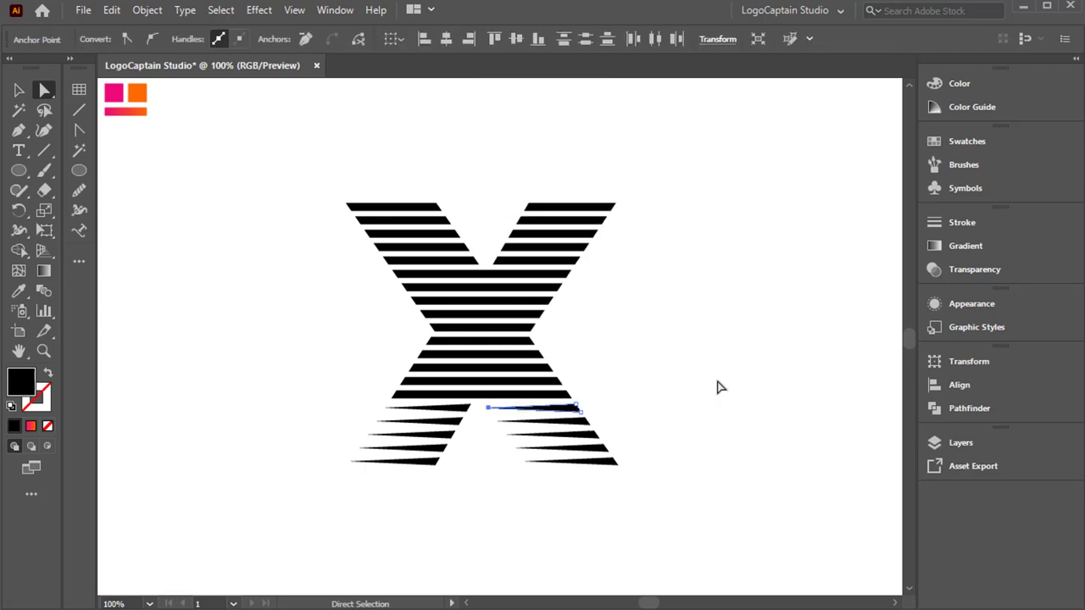
Average the left-end anchor points of the top two stripes of the upper-right arm, each along both axes.
{"action": "left_click_drag", "start_coordinate": [521, 193], "coordinate": [510, 271]}
{"action": "right_click", "coordinate": [529, 214]}
{"action": "left_click", "coordinate": [399, 179]}
{"action": "left_click", "coordinate": [712, 383]}
{"action": "right_click", "coordinate": [368, 327]}
{"action": "left_click", "coordinate": [366, 326]}
{"action": "right_click", "coordinate": [506, 185]}
{"action": "left_click", "coordinate": [556, 369]}
{"action": "left_click", "coordinate": [715, 386]}
Taper the remaining three stripes of the upper-right arm to points by averaging each one's left-end anchors along both axes.
{"action": "right_click", "coordinate": [523, 240]}
{"action": "left_click", "coordinate": [573, 422]}
{"action": "left_click", "coordinate": [715, 386]}
{"action": "right_click", "coordinate": [544, 291]}
{"action": "left_click", "coordinate": [591, 473]}
{"action": "left_click", "coordinate": [714, 386]}
{"action": "right_click", "coordinate": [475, 174]}
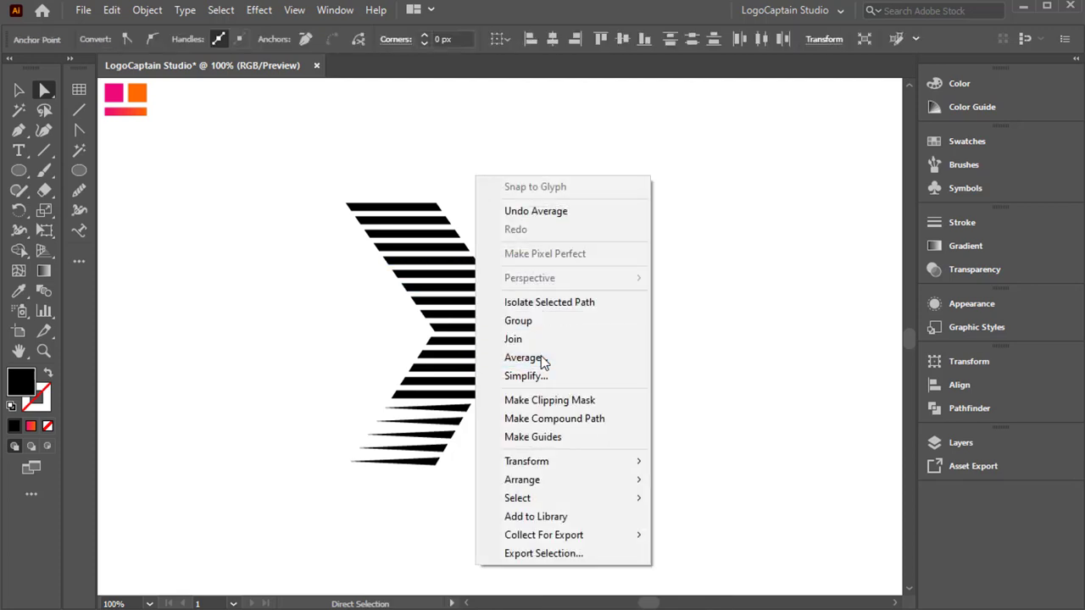
{"action": "left_click", "coordinate": [539, 357]}
{"action": "left_click", "coordinate": [715, 386]}
Average the left-end anchor points of the top three stripes of the upper-left arm, each along both axes.
{"action": "left_click_drag", "start_coordinate": [324, 194], "coordinate": [447, 333]}
{"action": "right_click", "coordinate": [343, 172]}
{"action": "left_click", "coordinate": [383, 357]}
{"action": "left_click", "coordinate": [715, 387]}
{"action": "right_click", "coordinate": [357, 218]}
{"action": "left_click", "coordinate": [398, 413]}
{"action": "right_click", "coordinate": [352, 260]}
{"action": "left_click", "coordinate": [403, 445]}
{"action": "key", "text": "Return"}
Average the left-end anchor points of the fourth and fifth stripes of the upper-left arm, each along both axes.
{"action": "right_click", "coordinate": [366, 264]}
{"action": "left_click", "coordinate": [414, 447]}
{"action": "left_click", "coordinate": [704, 386]}
{"action": "right_click", "coordinate": [385, 280]}
{"action": "left_click", "coordinate": [434, 463]}
{"action": "left_click", "coordinate": [703, 386]}
Average the left-end anchor points of the first two full-width stripes below the upper crotch, each along both axes.
{"action": "left_click", "coordinate": [375, 327]}
{"action": "right_click", "coordinate": [381, 299]}
{"action": "left_click", "coordinate": [457, 476]}
{"action": "key", "text": "Return"}
{"action": "left_click", "coordinate": [344, 302]}
{"action": "right_click", "coordinate": [384, 299]}
{"action": "left_click", "coordinate": [449, 481]}
{"action": "left_click", "coordinate": [688, 385]}
Taper the three full-width stripes directly above the x's waist by averaging each one's left-end anchor points along both axes.
{"action": "right_click", "coordinate": [396, 303]}
{"action": "left_click", "coordinate": [455, 484]}
{"action": "left_click", "coordinate": [695, 385]}
{"action": "right_click", "coordinate": [408, 318]}
{"action": "left_click", "coordinate": [454, 498]}
{"action": "left_click", "coordinate": [695, 385]}
{"action": "right_click", "coordinate": [385, 319]}
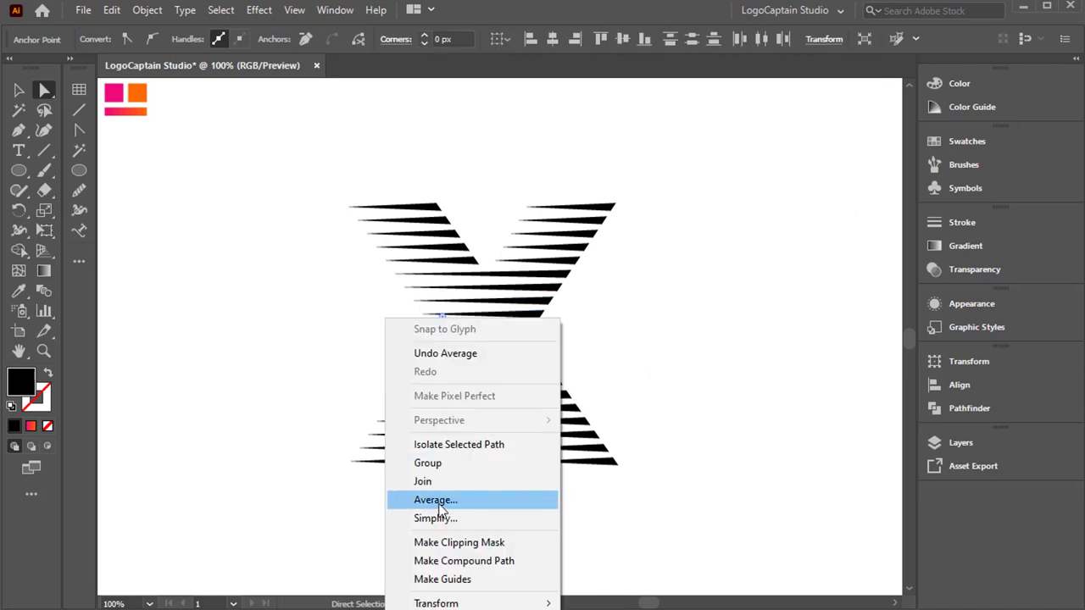
{"action": "left_click", "coordinate": [435, 500]}
{"action": "key", "text": "Return"}
Average the left-end anchor points of the two lowest full-width stripes above the lower crotch, each along both axes.
{"action": "right_click", "coordinate": [365, 383]}
{"action": "left_click_drag", "start_coordinate": [370, 373], "coordinate": [425, 378]}
{"action": "left_click", "coordinate": [398, 170]}
{"action": "key", "text": "Return"}
{"action": "right_click", "coordinate": [388, 384]}
{"action": "left_click", "coordinate": [430, 171]}
{"action": "key", "text": "Return"}
Taper the three full-width stripes directly below the x's waist by averaging each one's left-end anchor points along both axes.
{"action": "right_click", "coordinate": [402, 370]}
{"action": "left_click", "coordinate": [444, 499]}
{"action": "key", "text": "Return"}
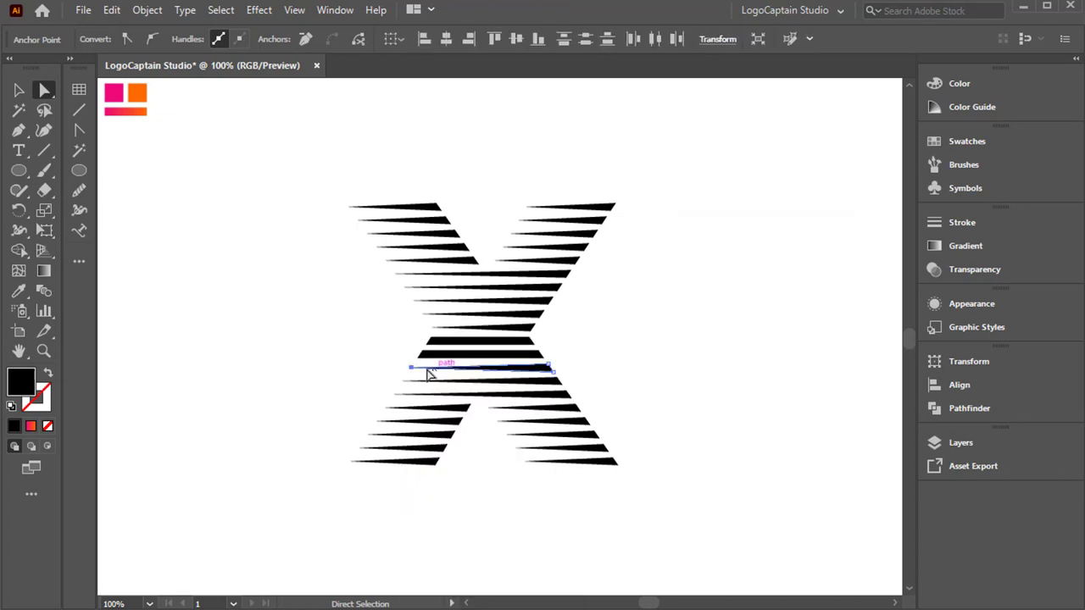
{"action": "right_click", "coordinate": [414, 356]}
{"action": "left_click", "coordinate": [473, 501]}
{"action": "key", "text": "Return"}
{"action": "left_click_drag", "start_coordinate": [394, 336], "coordinate": [420, 349]}
{"action": "right_click", "coordinate": [410, 344]}
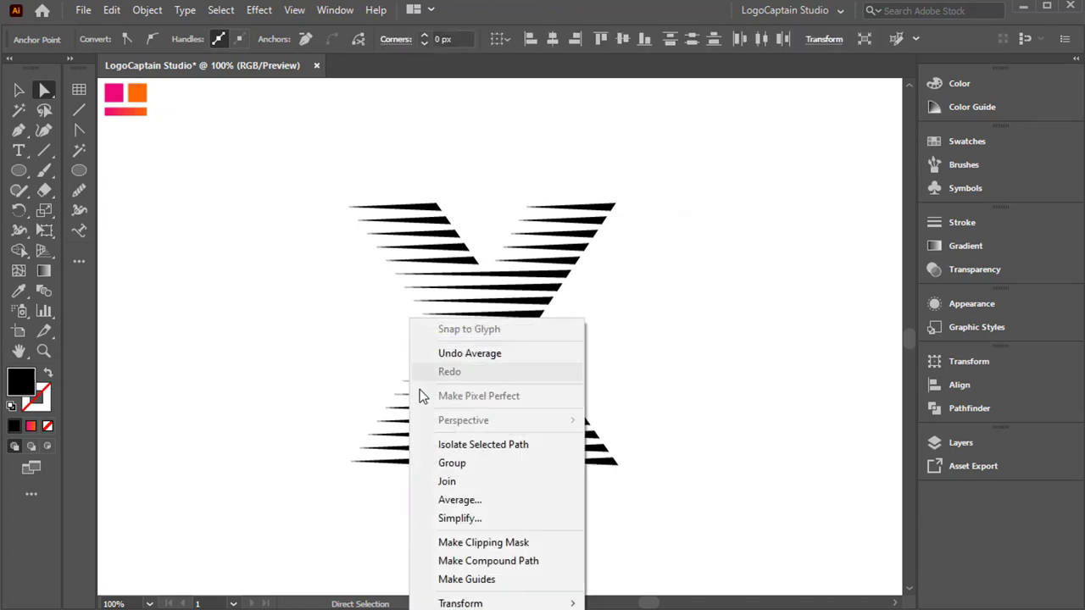
{"action": "left_click", "coordinate": [455, 499]}
{"action": "key", "text": "Return"}
Round the right-end corners of the five stripes in the upper-left arm fully with live corners.
{"action": "left_click", "coordinate": [416, 206]}
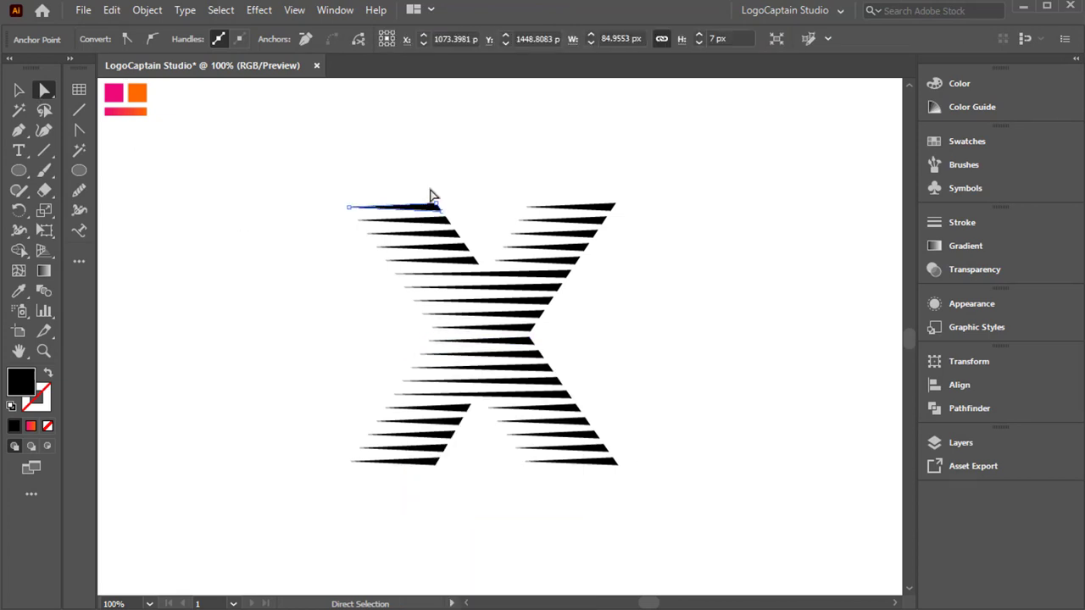
{"action": "left_click_drag", "start_coordinate": [430, 190], "coordinate": [440, 230]}
{"action": "left_click_drag", "start_coordinate": [443, 221], "coordinate": [389, 234]}
{"action": "left_click_drag", "start_coordinate": [468, 226], "coordinate": [451, 242]}
{"action": "left_click_drag", "start_coordinate": [452, 234], "coordinate": [460, 256]}
{"action": "left_click_drag", "start_coordinate": [461, 247], "coordinate": [399, 272]}
Round the right-end corners of the five stripes in the upper-right arm fully.
{"action": "left_click_drag", "start_coordinate": [647, 199], "coordinate": [595, 218]}
{"action": "left_click_drag", "start_coordinate": [607, 208], "coordinate": [516, 217]}
{"action": "left_click_drag", "start_coordinate": [617, 218], "coordinate": [581, 241]}
{"action": "left_click", "coordinate": [610, 234]}
{"action": "left_click_drag", "start_coordinate": [590, 235], "coordinate": [543, 260]}
Round the right-end corners of the full-width stripes from the upper crotch down to the x's waist.
{"action": "left_click_drag", "start_coordinate": [589, 264], "coordinate": [554, 281]}
{"action": "left_click_drag", "start_coordinate": [587, 264], "coordinate": [535, 268]}
{"action": "left_click_drag", "start_coordinate": [578, 282], "coordinate": [545, 295]}
{"action": "left_click_drag", "start_coordinate": [549, 278], "coordinate": [528, 308]}
{"action": "left_click_drag", "start_coordinate": [540, 290], "coordinate": [514, 294]}
{"action": "left_click_drag", "start_coordinate": [561, 310], "coordinate": [522, 323]}
{"action": "left_click_drag", "start_coordinate": [530, 307], "coordinate": [474, 303]}
{"action": "left_click_drag", "start_coordinate": [557, 318], "coordinate": [521, 337]}
{"action": "left_click_drag", "start_coordinate": [521, 322], "coordinate": [495, 344]}
Round the right-end corners of the full-width stripes from below the waist down to the lower crotch.
{"action": "left_click_drag", "start_coordinate": [567, 347], "coordinate": [527, 364]}
{"action": "left_click_drag", "start_coordinate": [531, 354], "coordinate": [491, 363]}
{"action": "left_click_drag", "start_coordinate": [571, 360], "coordinate": [537, 376]}
{"action": "mouse_move", "coordinate": [541, 368]}
{"action": "left_mouse_down"}
{"action": "mouse_move", "coordinate": [508, 372]}
{"action": "mouse_move", "coordinate": [569, 374]}
{"action": "mouse_move", "coordinate": [536, 388]}
{"action": "left_mouse_up"}
{"action": "left_click_drag", "start_coordinate": [550, 381], "coordinate": [518, 385]}
{"action": "left_click_drag", "start_coordinate": [581, 391], "coordinate": [552, 403]}
{"action": "mouse_move", "coordinate": [559, 395]}
{"action": "left_mouse_down"}
{"action": "mouse_move", "coordinate": [527, 399]}
{"action": "mouse_move", "coordinate": [561, 416]}
{"action": "left_mouse_up"}
Round the right-end corners of the five stripes in the lower-right leg fully.
{"action": "left_click_drag", "start_coordinate": [568, 409], "coordinate": [529, 413]}
{"action": "left_click_drag", "start_coordinate": [605, 416], "coordinate": [567, 431]}
{"action": "left_click_drag", "start_coordinate": [578, 422], "coordinate": [545, 426]}
{"action": "left_click_drag", "start_coordinate": [612, 426], "coordinate": [579, 442]}
{"action": "left_click_drag", "start_coordinate": [587, 436], "coordinate": [556, 439]}
{"action": "left_click_drag", "start_coordinate": [624, 440], "coordinate": [565, 452]}
{"action": "left_click_drag", "start_coordinate": [630, 453], "coordinate": [601, 471]}
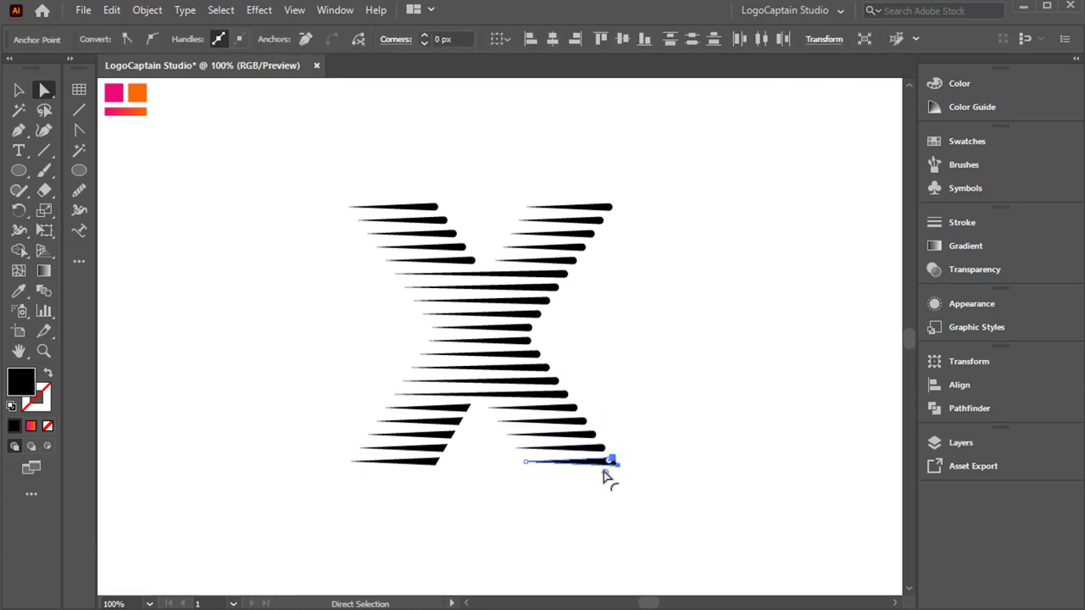
Round the right-end corners of the five stripes in the lower-left leg fully and clear the selection.
{"action": "left_click_drag", "start_coordinate": [451, 466], "coordinate": [425, 456]}
{"action": "left_click_drag", "start_coordinate": [437, 449], "coordinate": [407, 452]}
{"action": "left_click_drag", "start_coordinate": [461, 429], "coordinate": [434, 441]}
{"action": "left_click_drag", "start_coordinate": [444, 436], "coordinate": [390, 426]}
{"action": "left_click_drag", "start_coordinate": [461, 416], "coordinate": [439, 426]}
{"action": "left_click_drag", "start_coordinate": [469, 415], "coordinate": [426, 424]}
{"action": "left_click", "coordinate": [490, 458]}
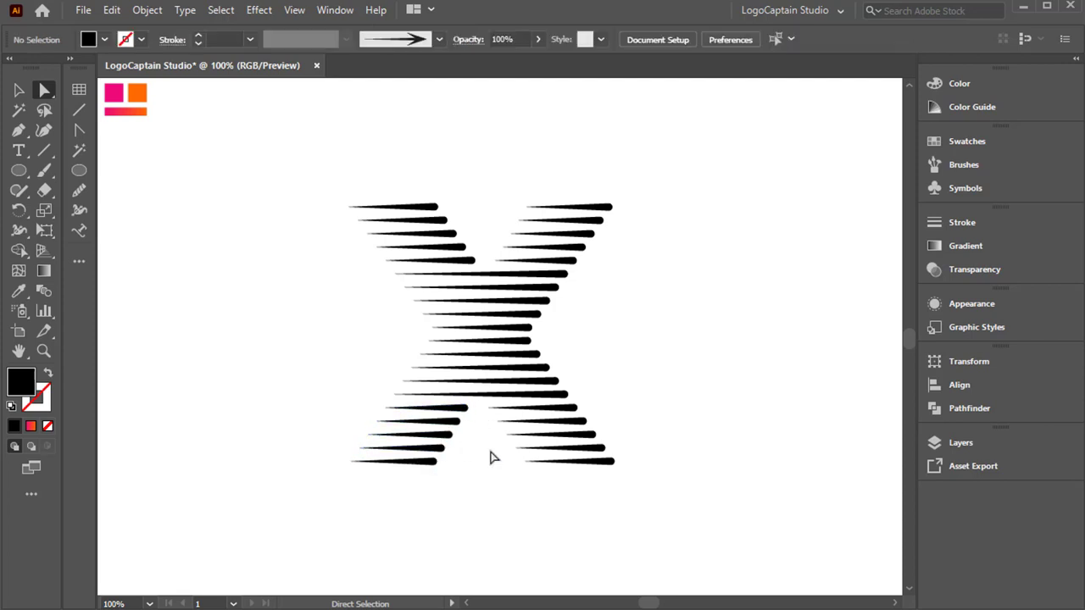
Select the whole striped x and fill it with the pink-to-orange gradient sampled from the swatch bar.
{"action": "left_click", "coordinate": [19, 89]}
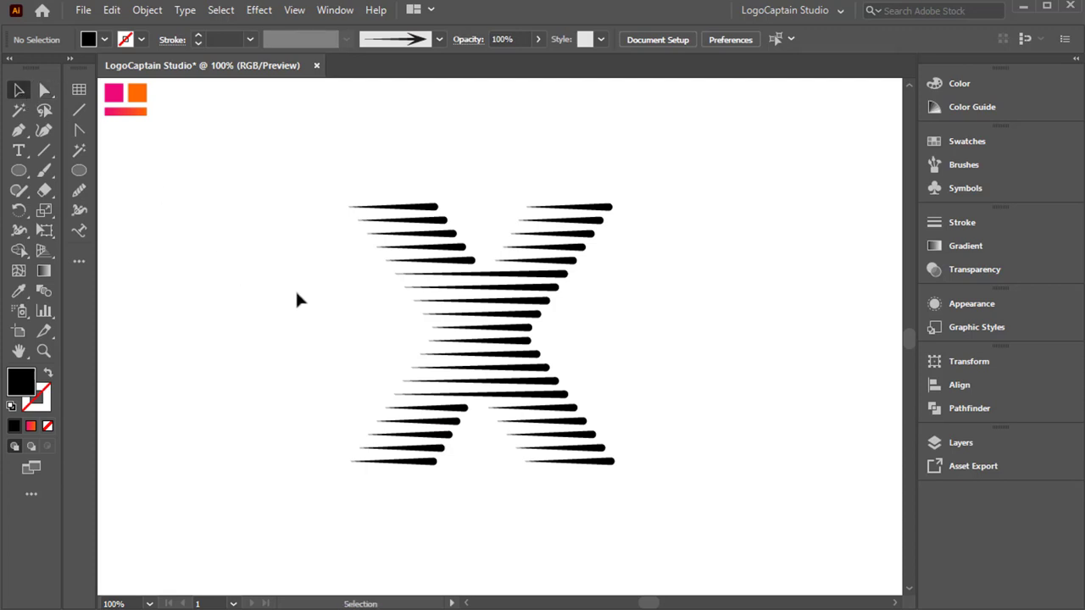
{"action": "left_click_drag", "start_coordinate": [334, 164], "coordinate": [667, 503]}
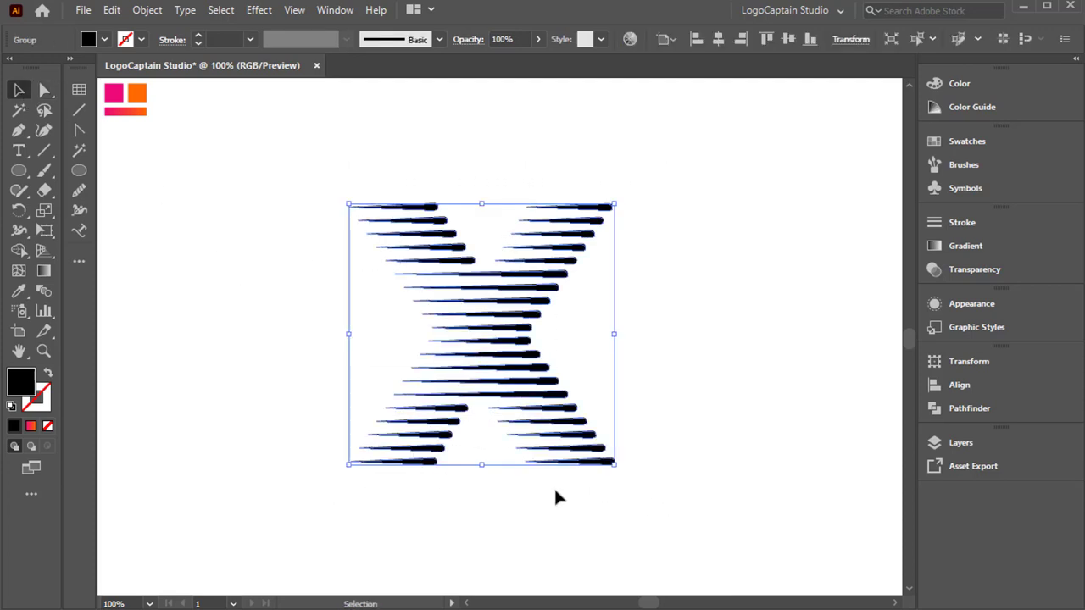
{"action": "left_click", "coordinate": [18, 292]}
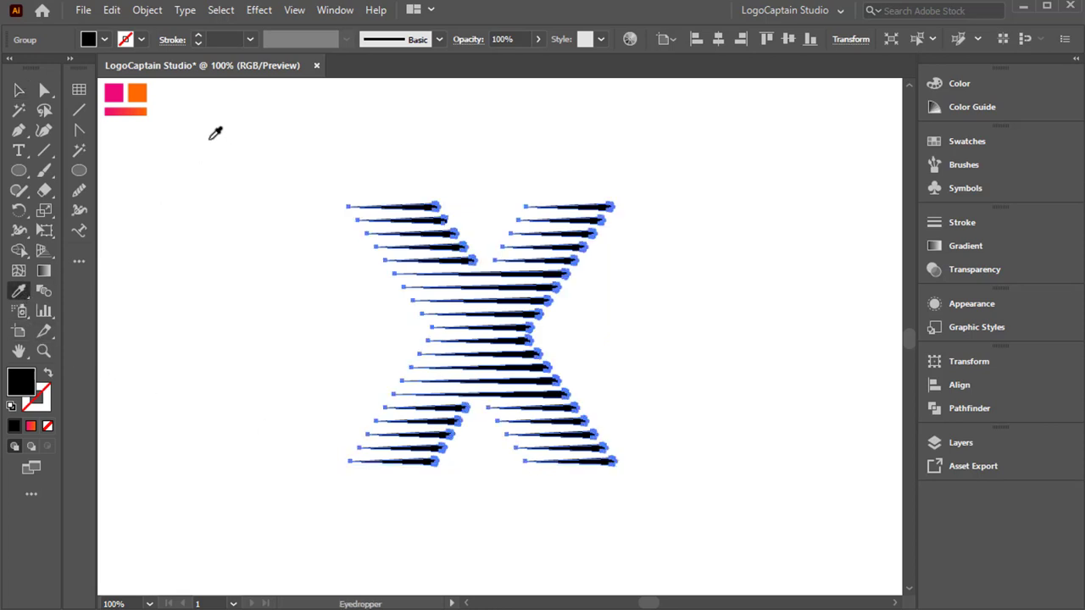
{"action": "left_click", "coordinate": [128, 113]}
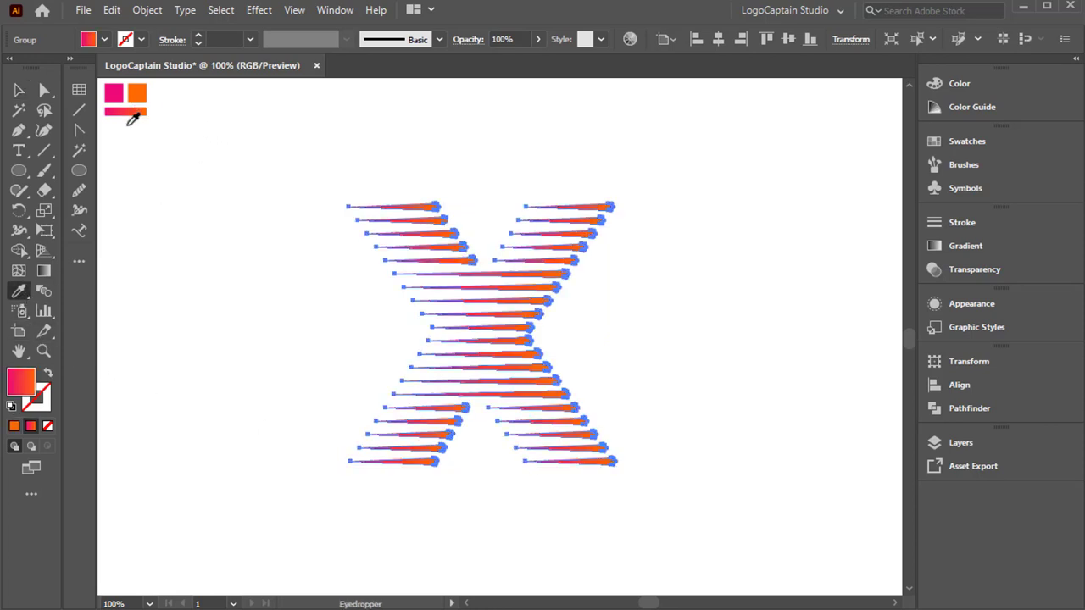
Stretch one horizontal pink-to-orange gradient across all the stripes with the Gradient tool and deselect the x.
{"action": "left_click", "coordinate": [45, 271]}
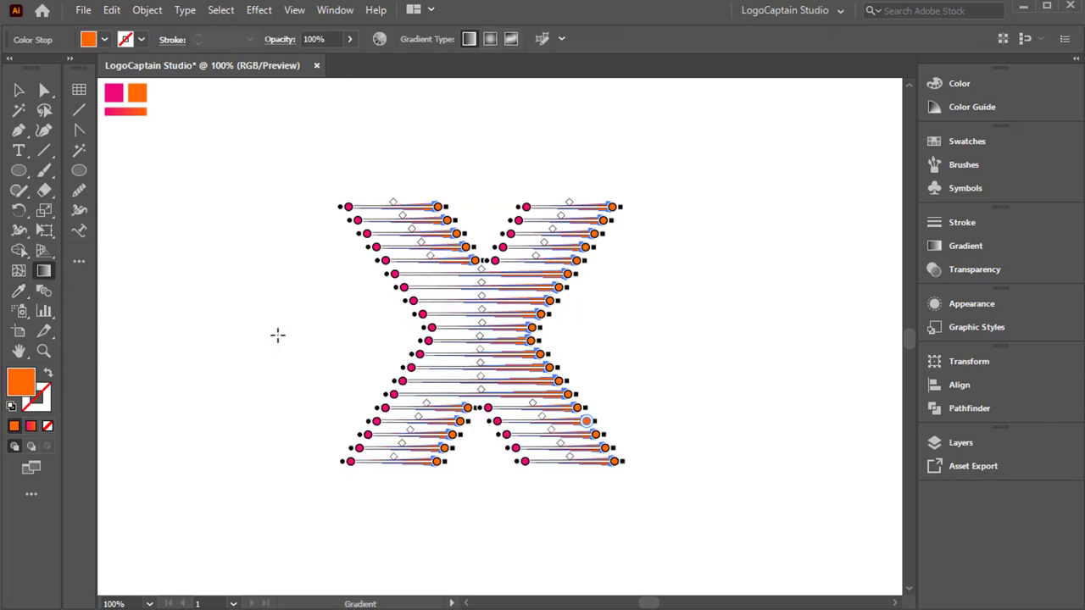
{"action": "left_click_drag", "start_coordinate": [269, 334], "coordinate": [528, 336]}
{"action": "key", "text": "v"}
{"action": "left_click", "coordinate": [253, 350]}
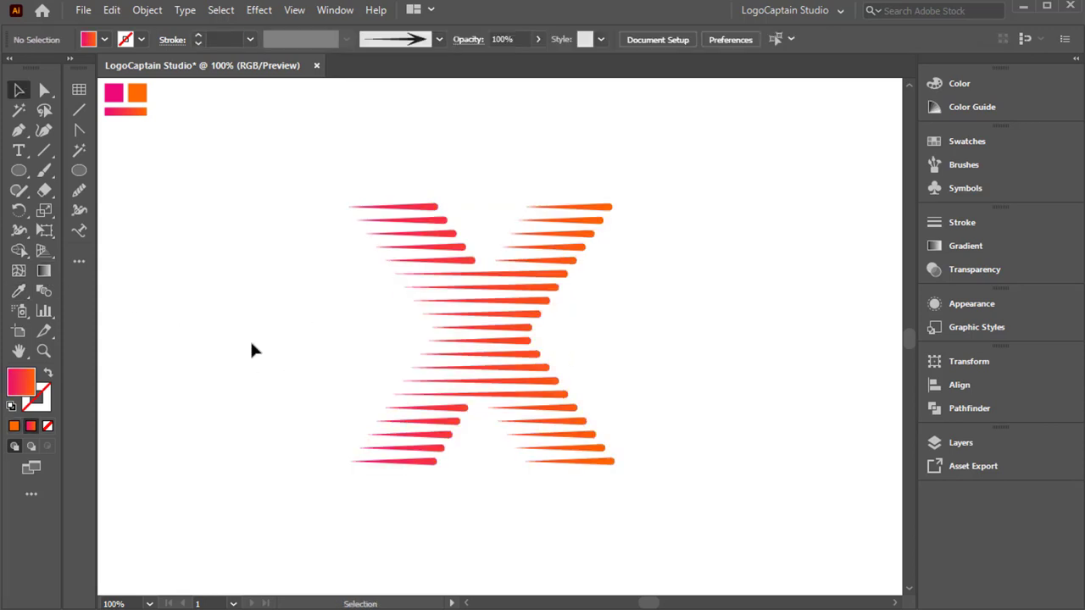